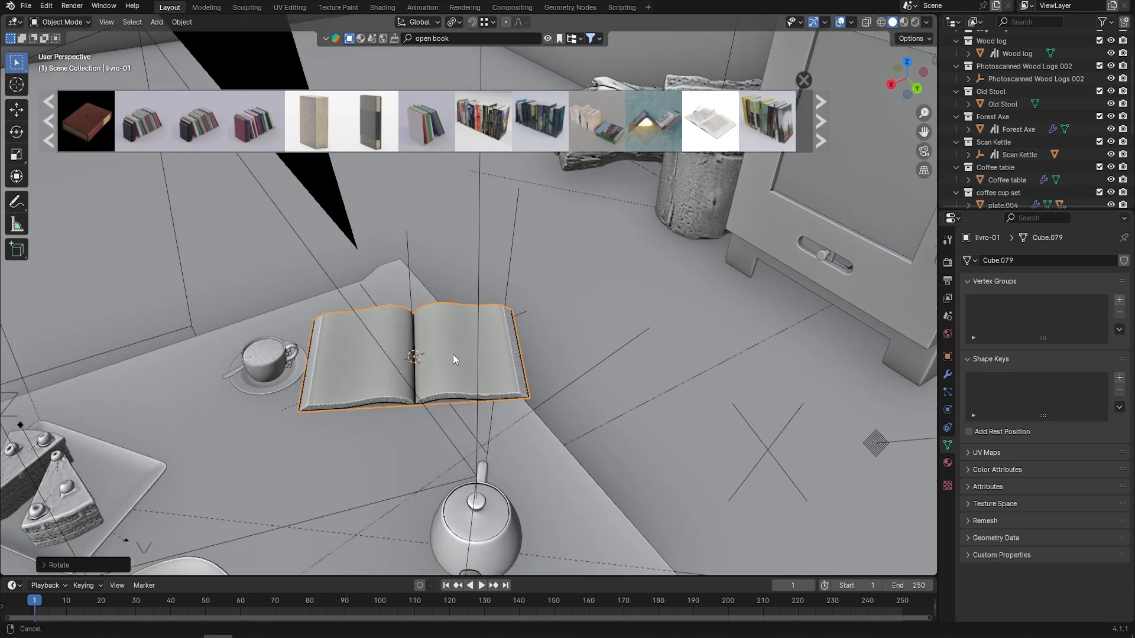
Move the coffee cup and saucer horizontally across the table, away from the open book towards the cake plate.
scroll(591, 312, "up", 2)
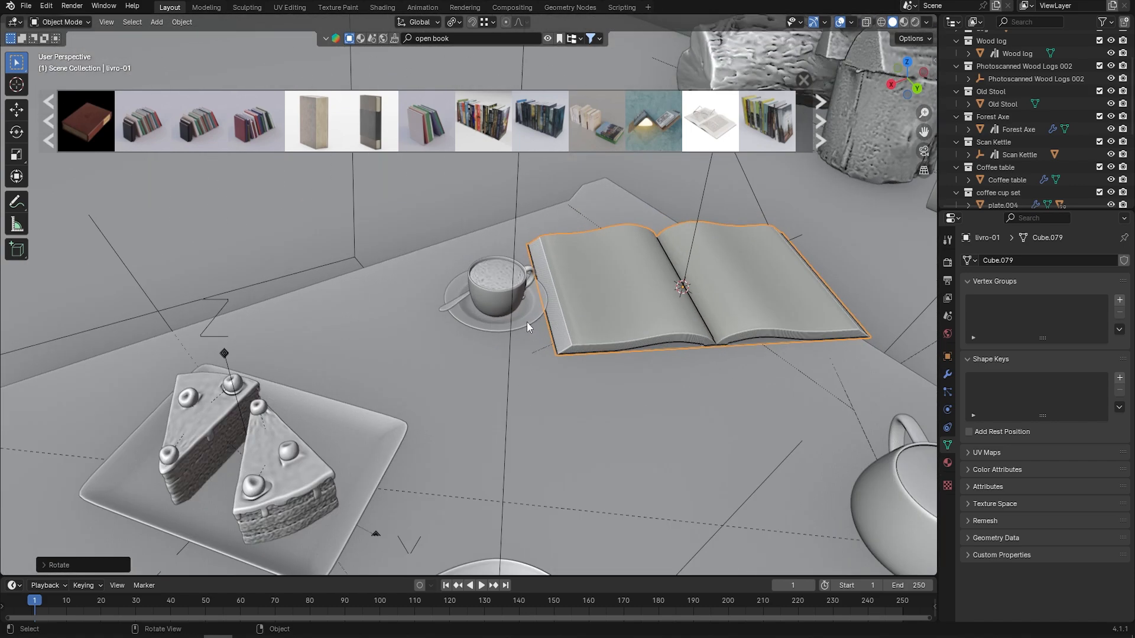
left_click(526, 321)
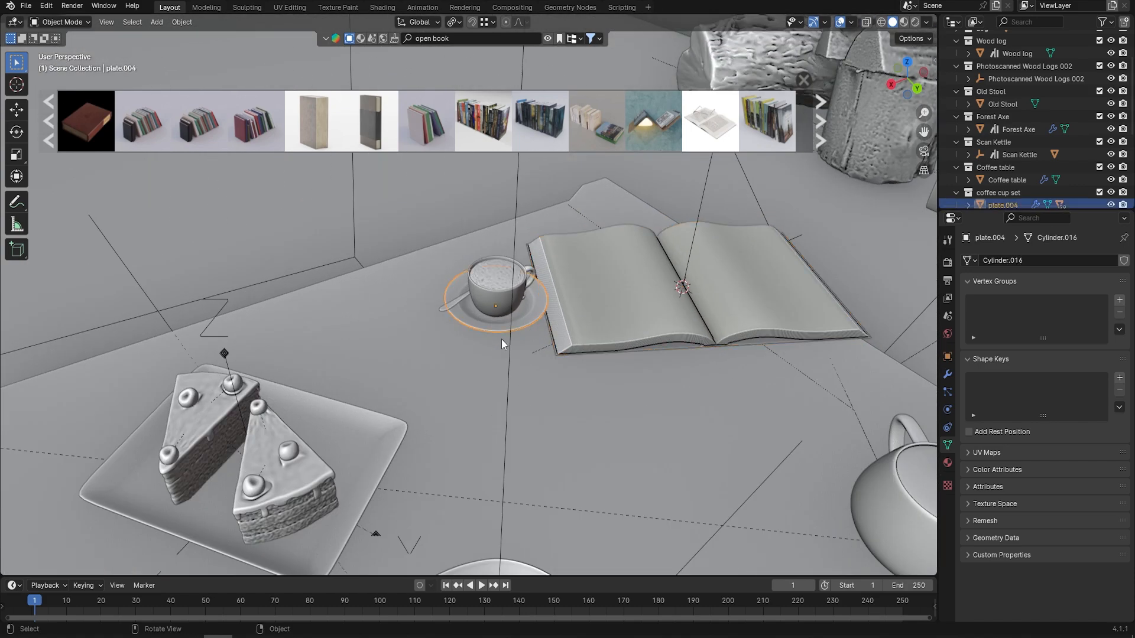
key("g")
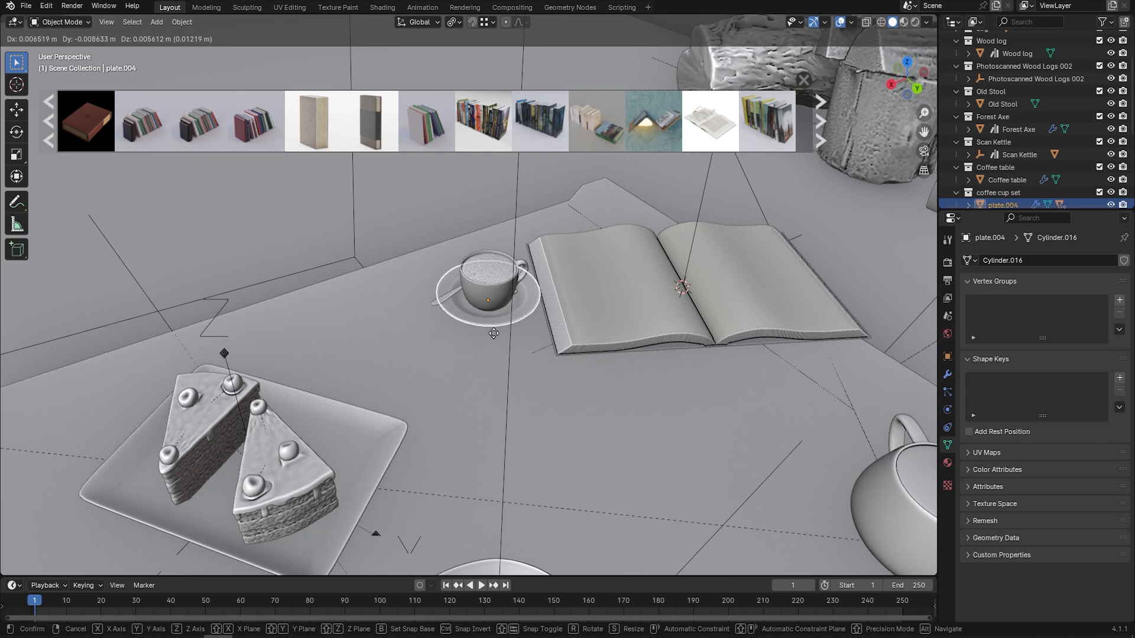
key("shift+z")
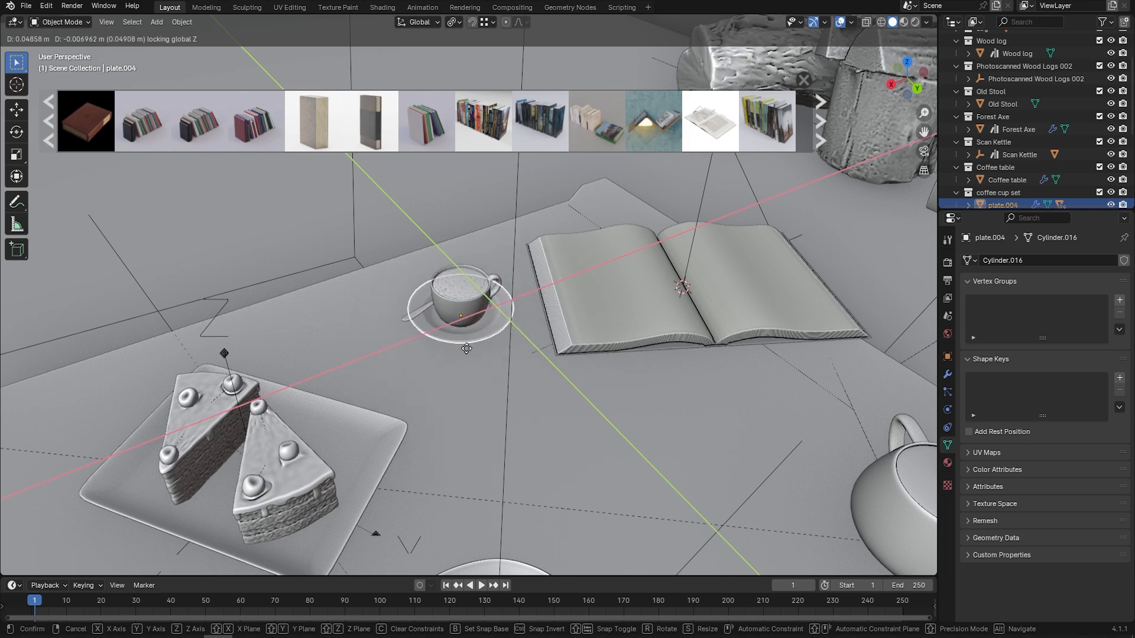
left_click(443, 379)
Move the open book closer to the coffee cup on the table.
left_click(758, 328)
key("g")
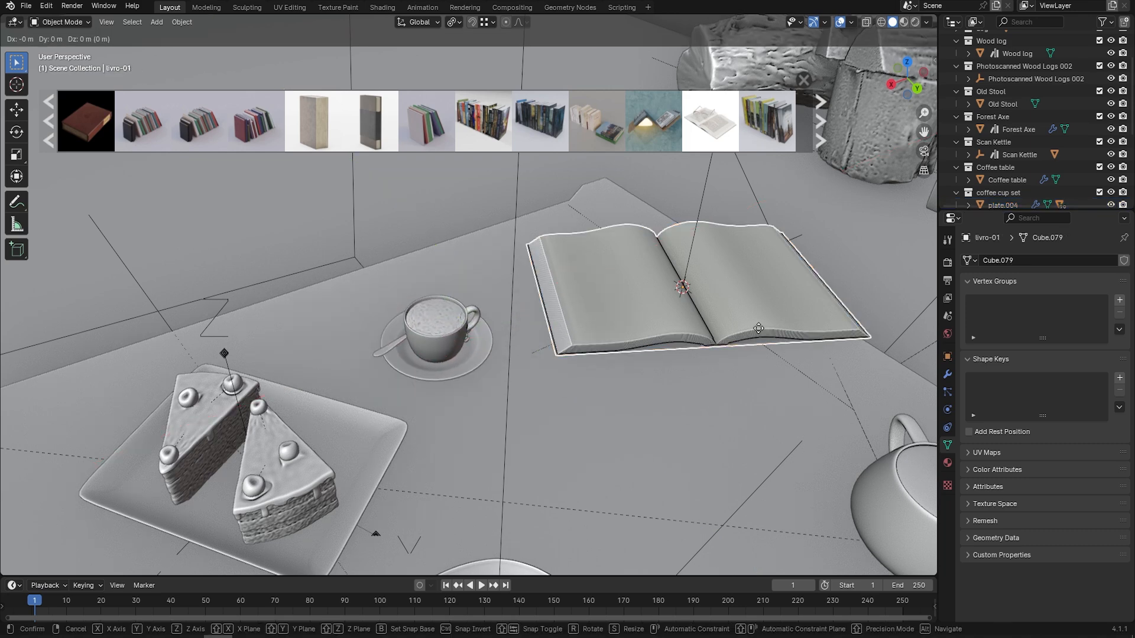
left_click(702, 316)
Look through the camera and lower it slightly along the Z axis to reframe the table scene.
left_click(923, 151)
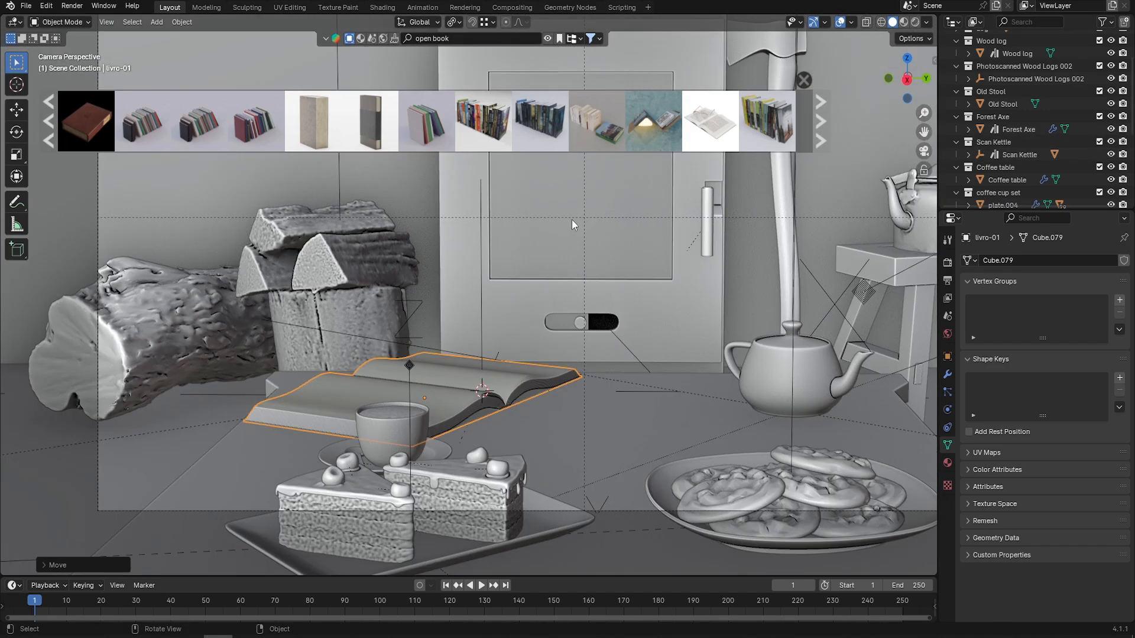
middle_click_drag(461, 398, 408, 273, "shift")
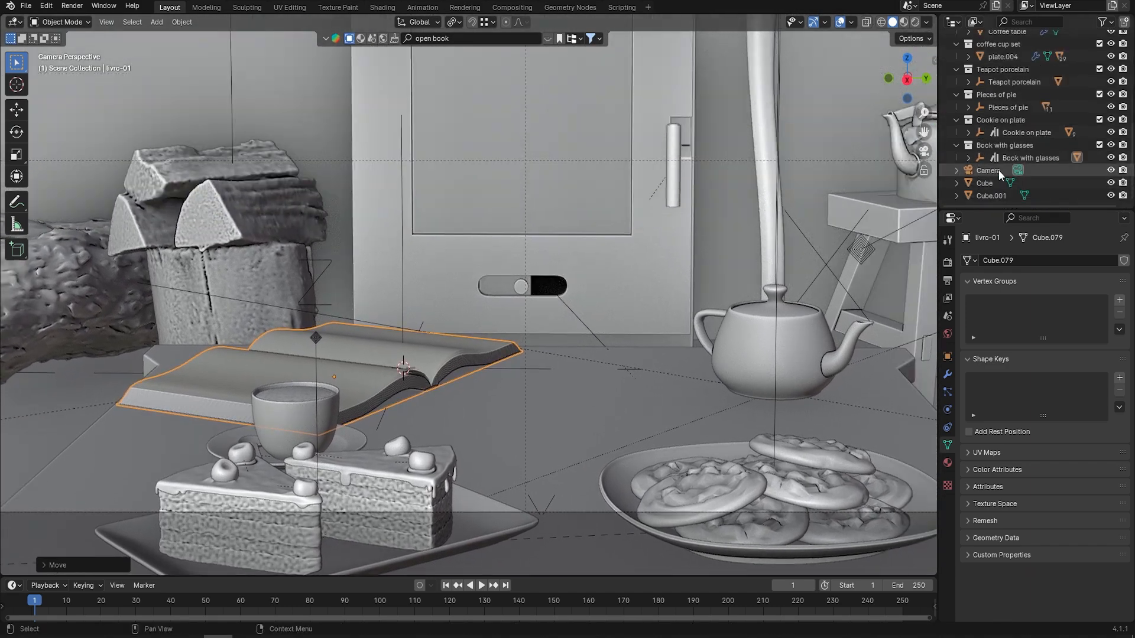
left_click(996, 171)
scroll(611, 169, "down", 5)
middle_click_drag(563, 203, 562, 262, "shift")
scroll(568, 222, "up", 2)
key("g")
key("z")
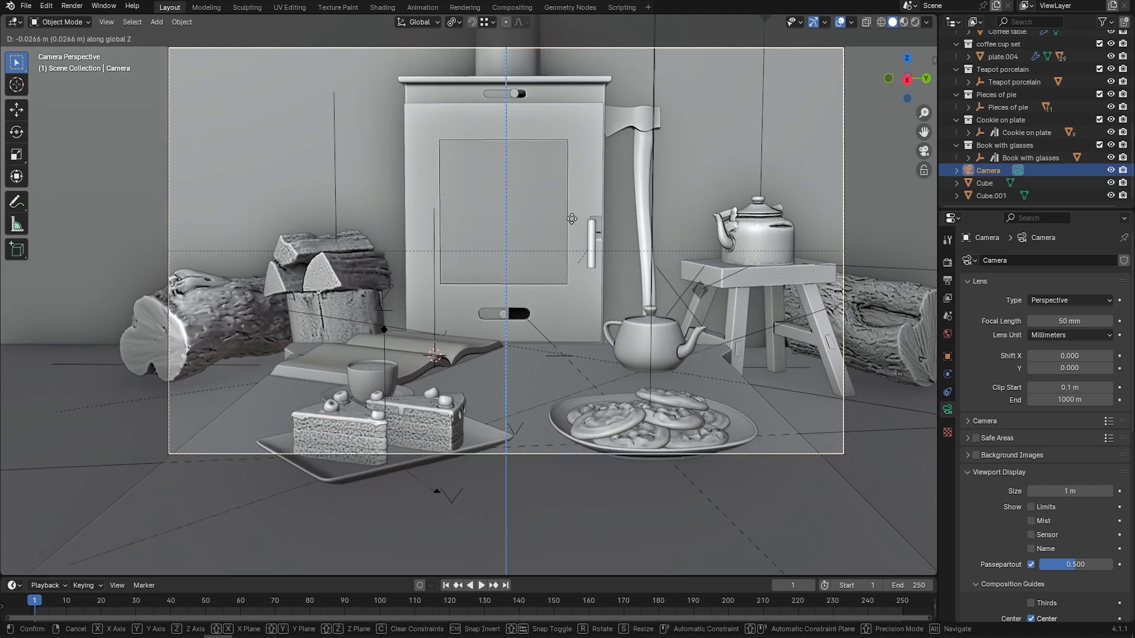
left_click(569, 226)
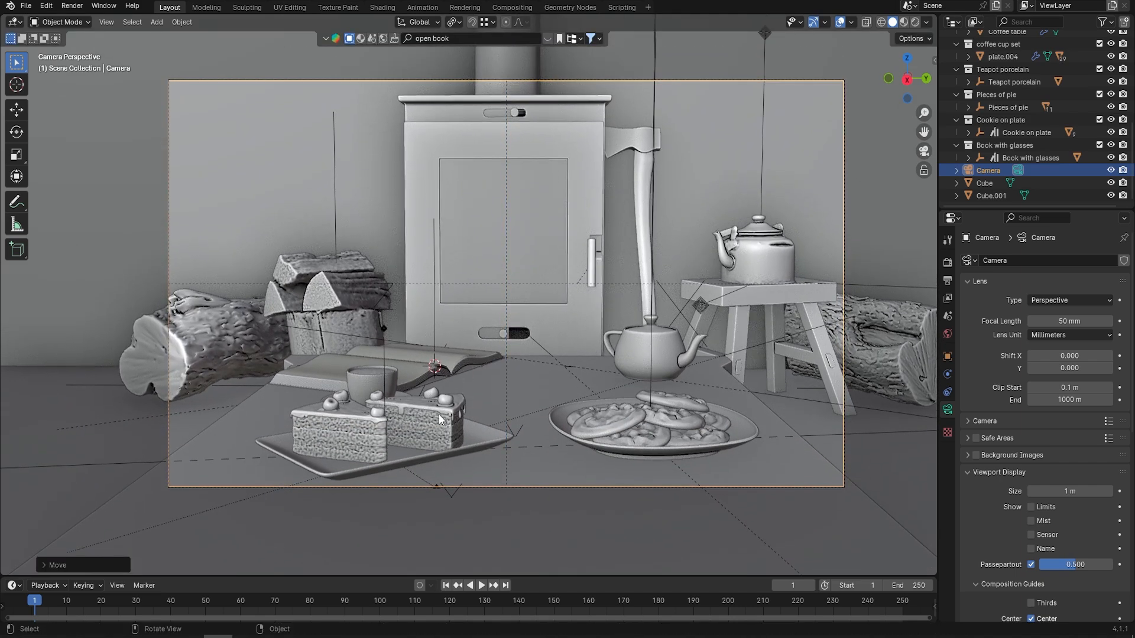
Move the plate with the pieces of pie along the X axis towards the camera.
left_click(384, 330)
key("g")
key("x")
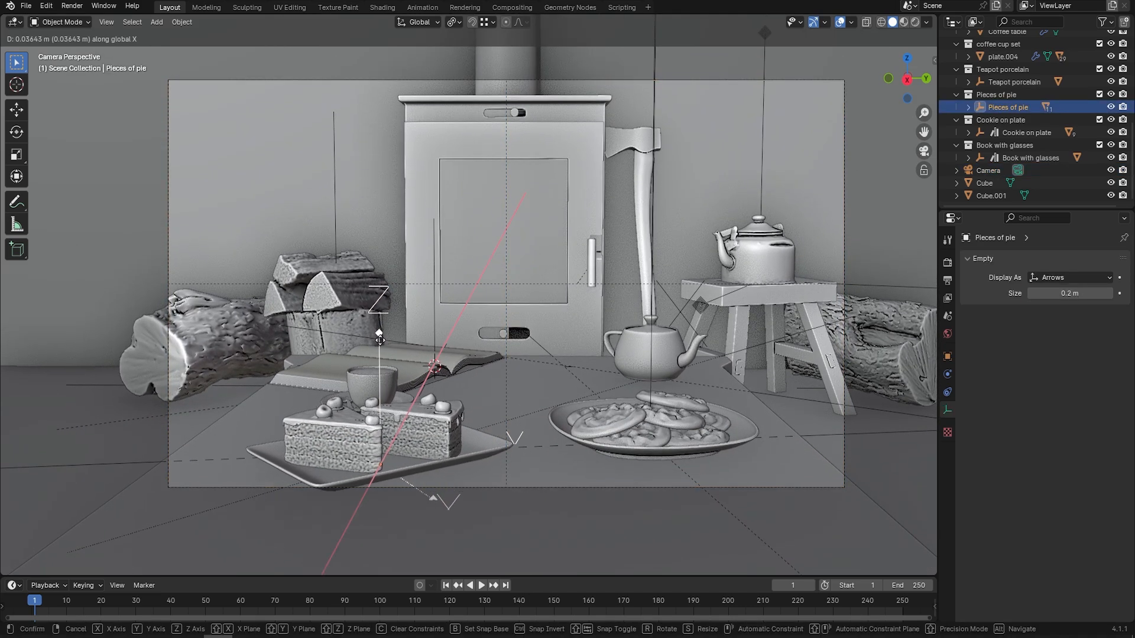
key("z")
key("x")
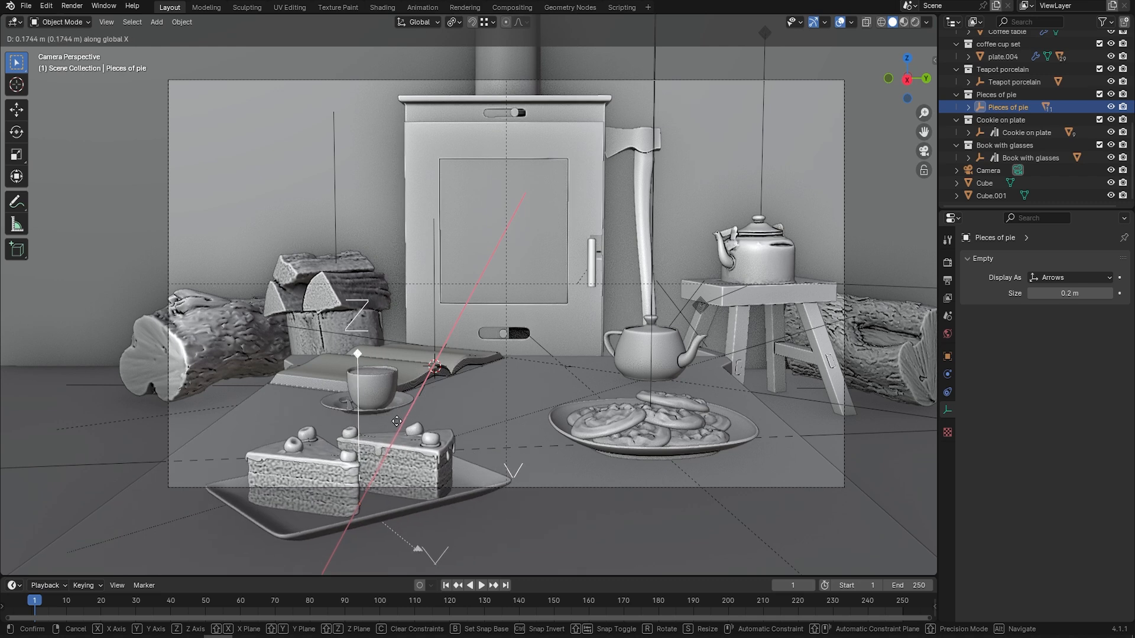
left_click(391, 411)
Move the coffee cup set horizontally a little closer to the plate with the pieces of pie.
left_click(398, 408)
key("g")
key("shift+z")
left_click(389, 420)
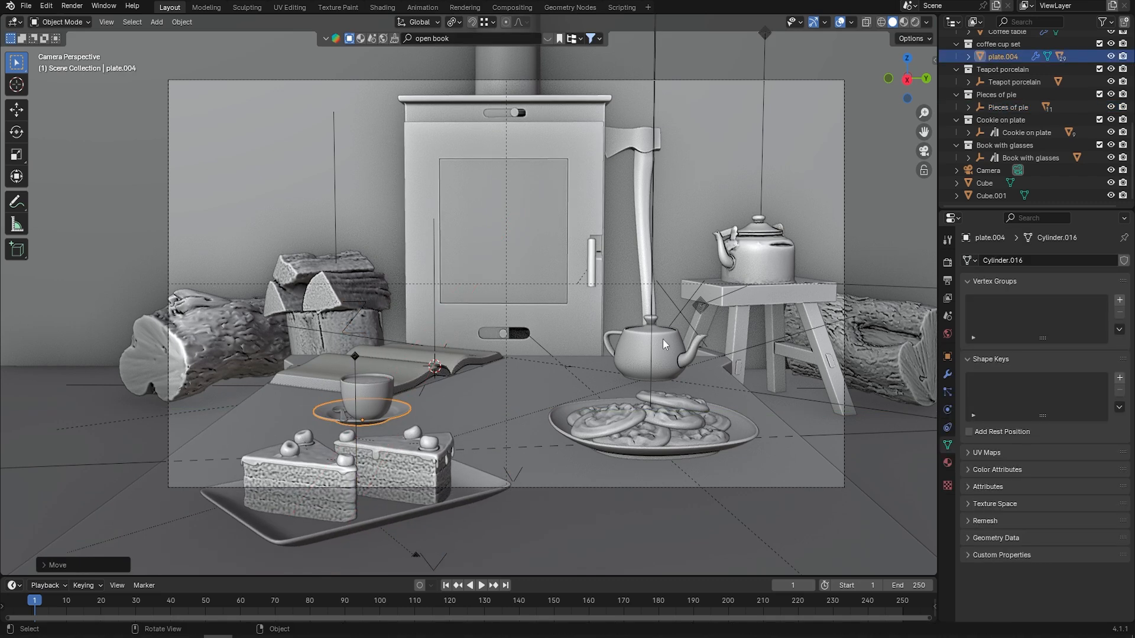
Move the cookie plate along the X axis towards the camera.
left_click(655, 372)
key("g")
key("x")
left_click(667, 393)
Move the porcelain teapot horizontally towards the camera, just behind the cookie plate.
left_click(650, 358)
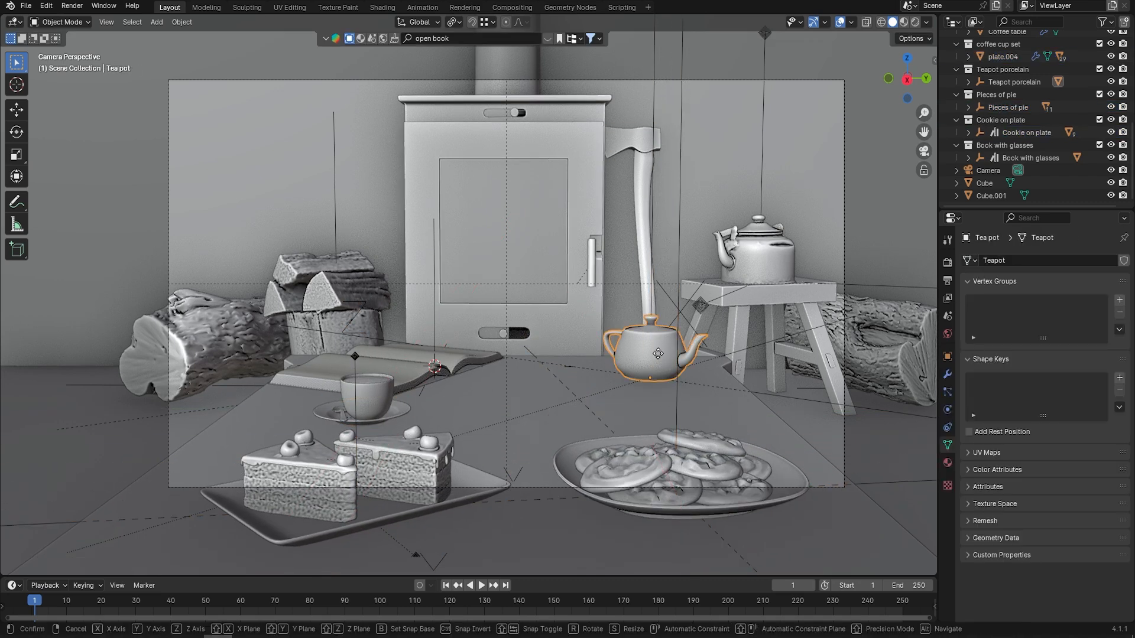
key("g")
key("shift+z")
left_click(636, 392)
Move the open book along the Y axis slightly towards the middle of the table.
scroll(502, 366, "up", 3)
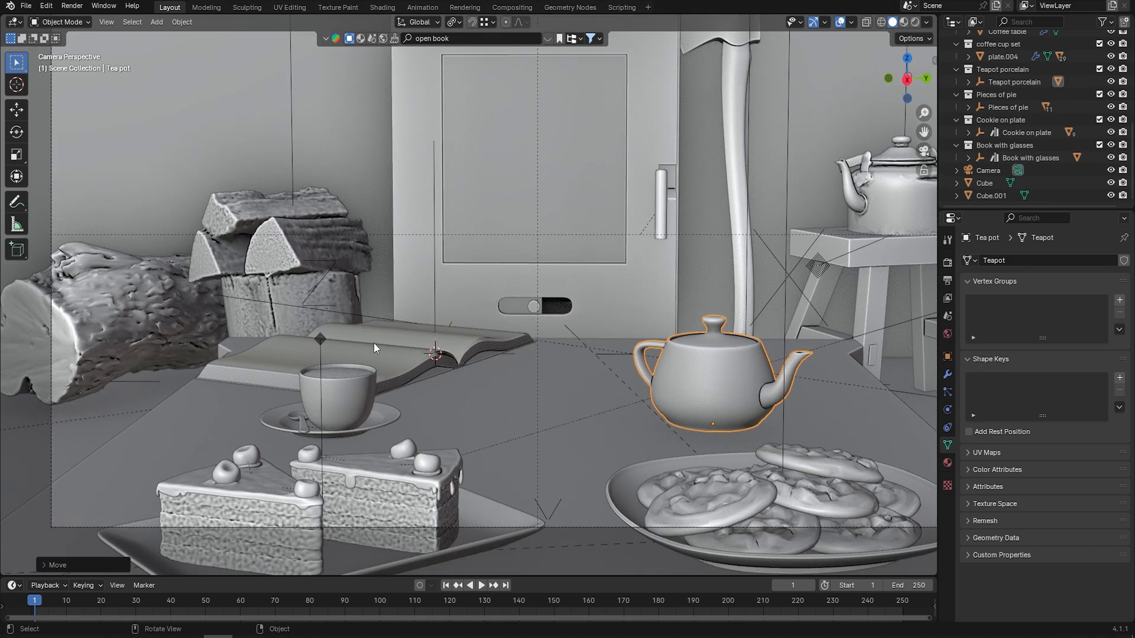
left_click(377, 335)
key("g")
key("y")
left_click(412, 339)
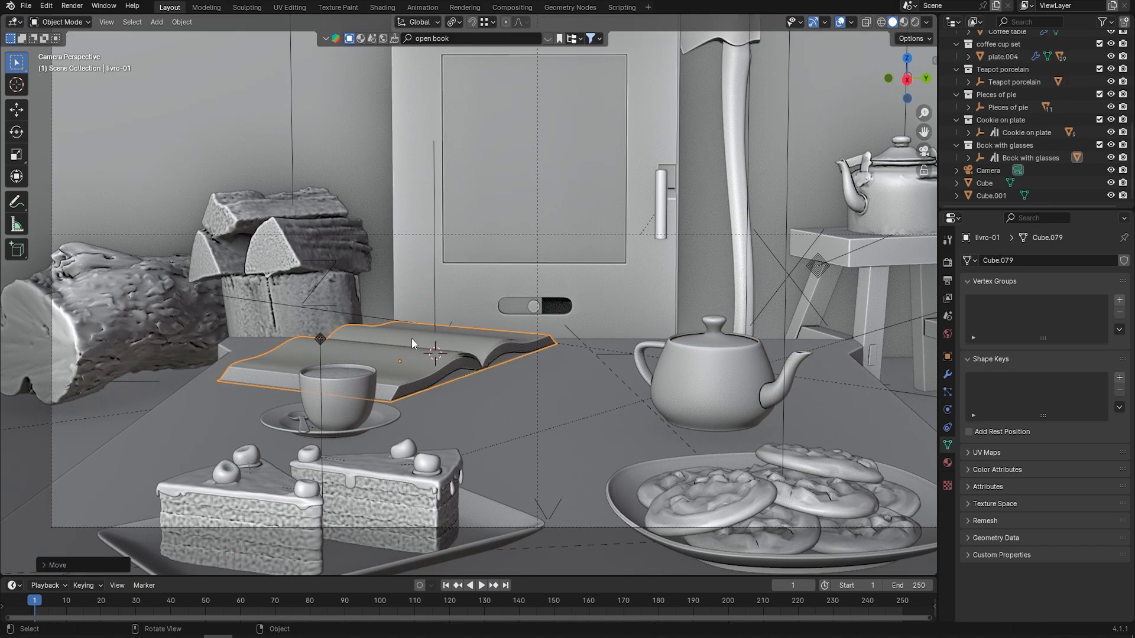
scroll(359, 470, "down", 1)
middle_click_drag(466, 384, 445, 398, "shift")
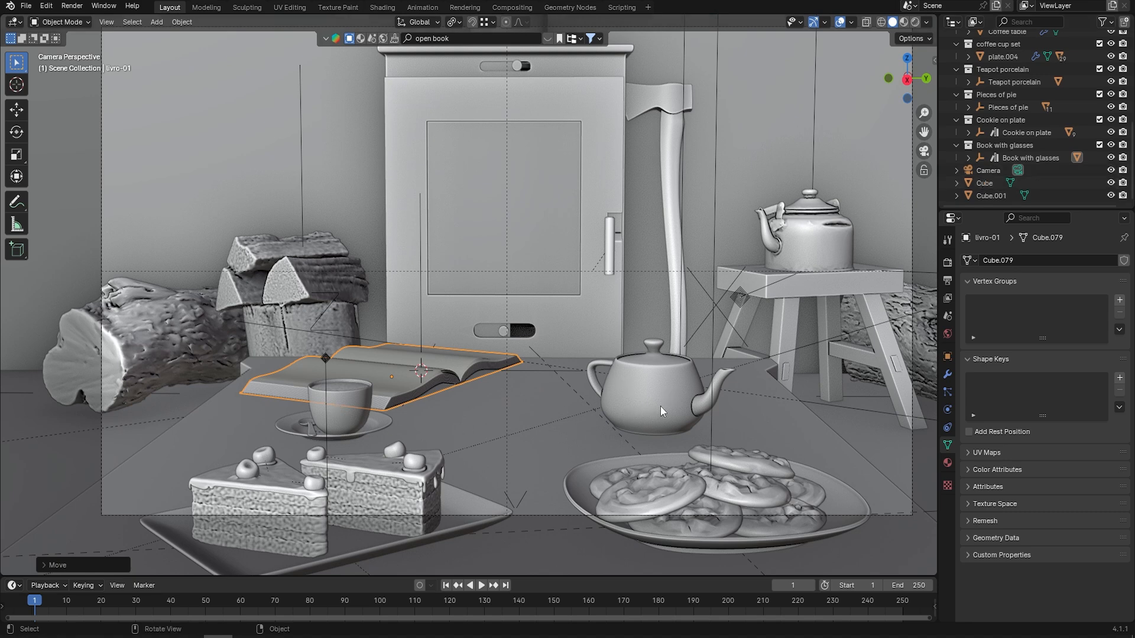
Save the scene with the camera selected, and set the viewport shading to Material Preview.
left_click(391, 515)
scroll(974, 460, "down", 10)
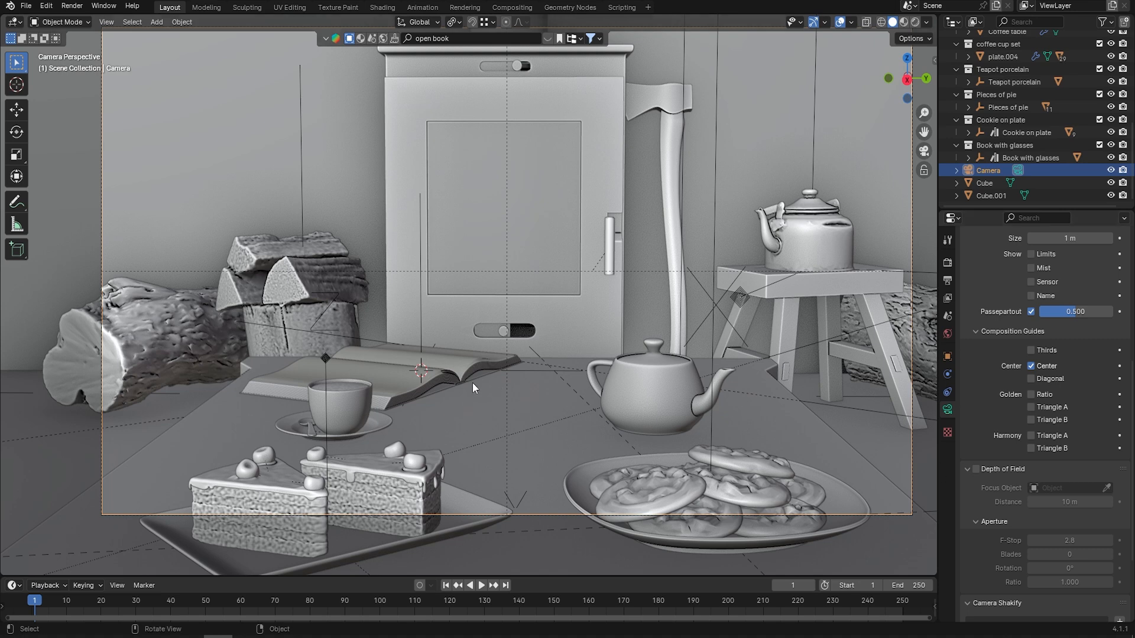
scroll(474, 374, "down", 2)
key("ctrl+s")
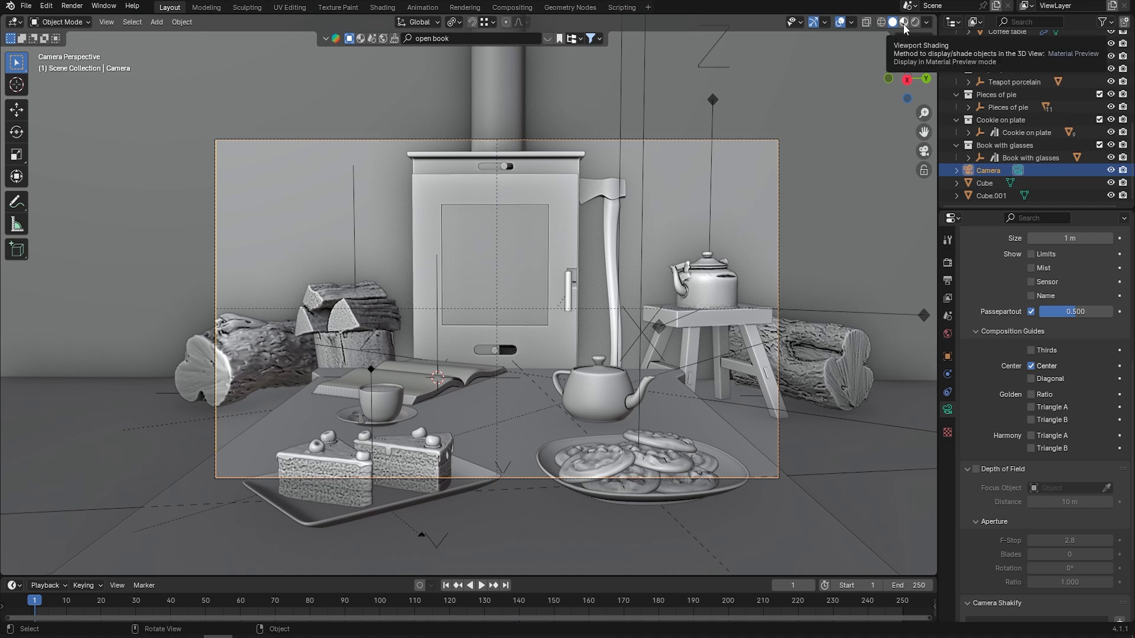
left_click(904, 25)
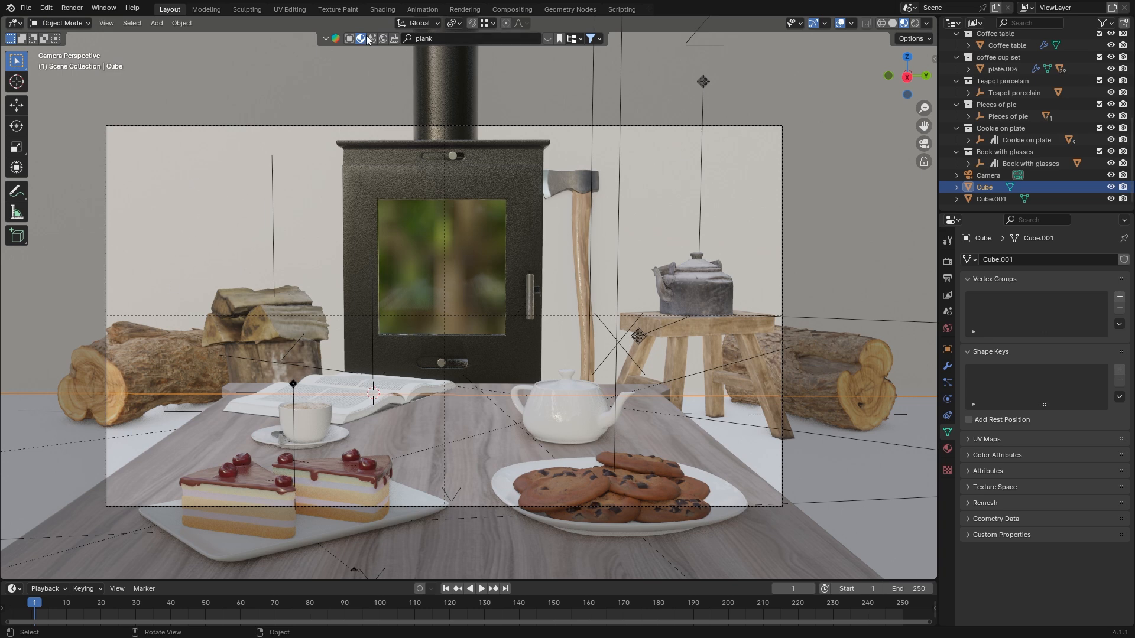
Search the material library for "plank" and apply the Weathered Planks material to the back wall.
left_click(430, 39)
key("Return")
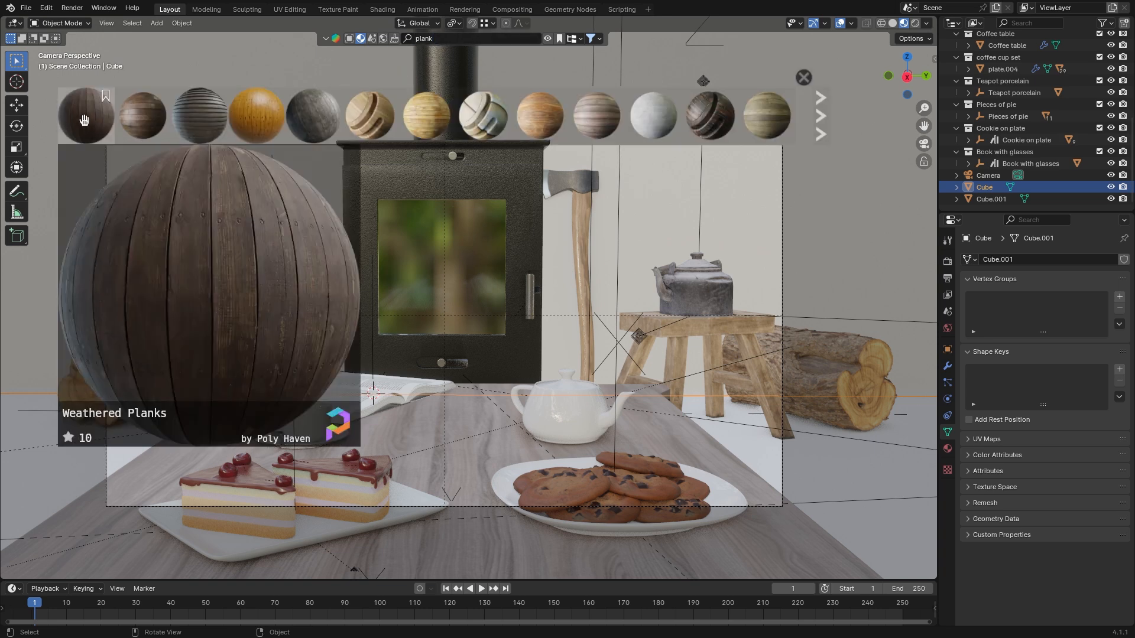
left_click(87, 117)
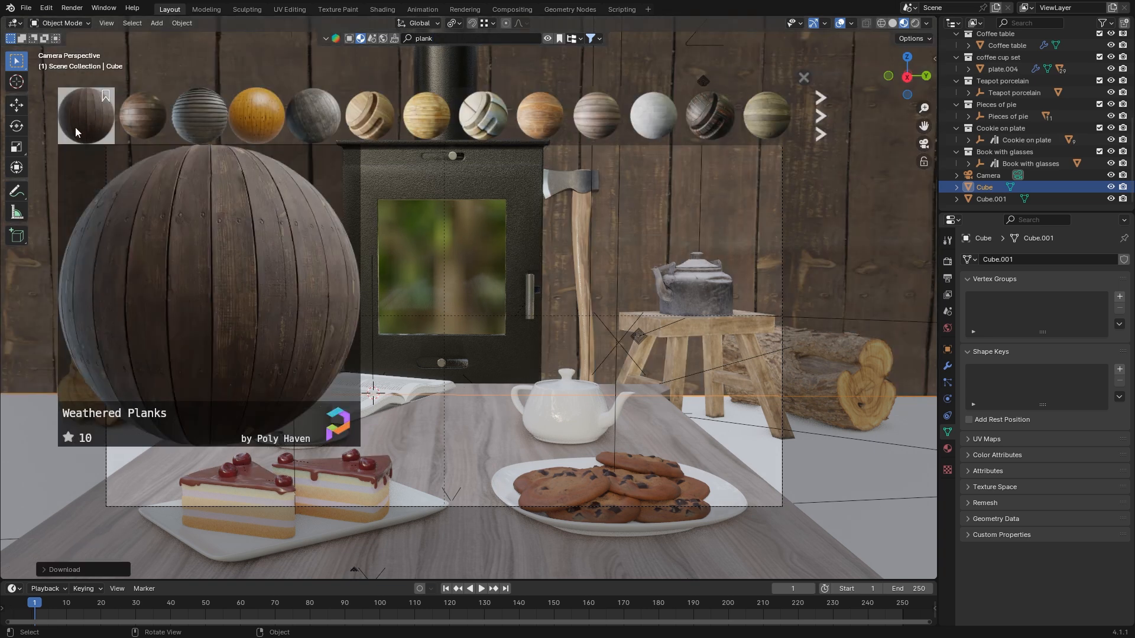
scroll(160, 257, "down", 2)
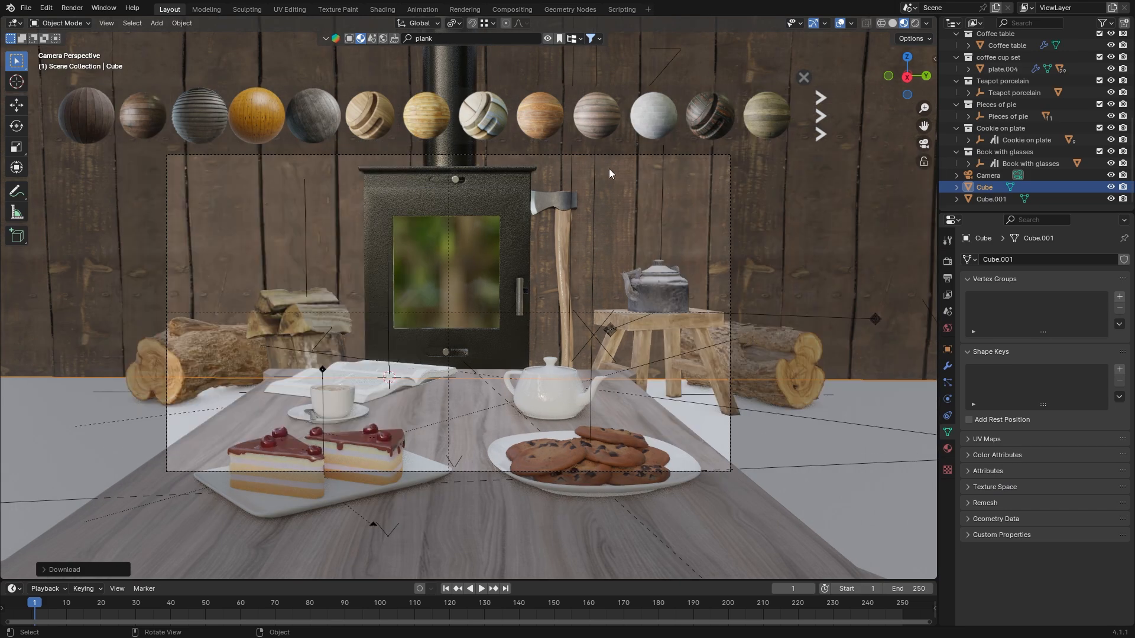
Search the material library for "floor", apply the light brown wooden floor material to the floor, and check it from another angle.
left_click(786, 442)
left_click(462, 38)
type("floor")
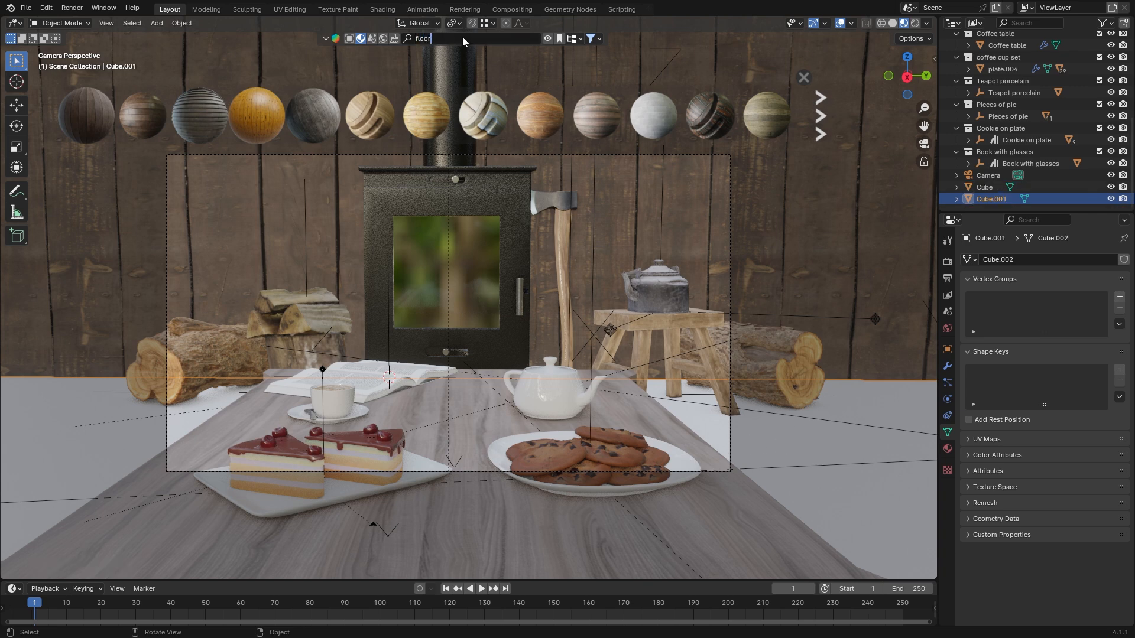
key("Return")
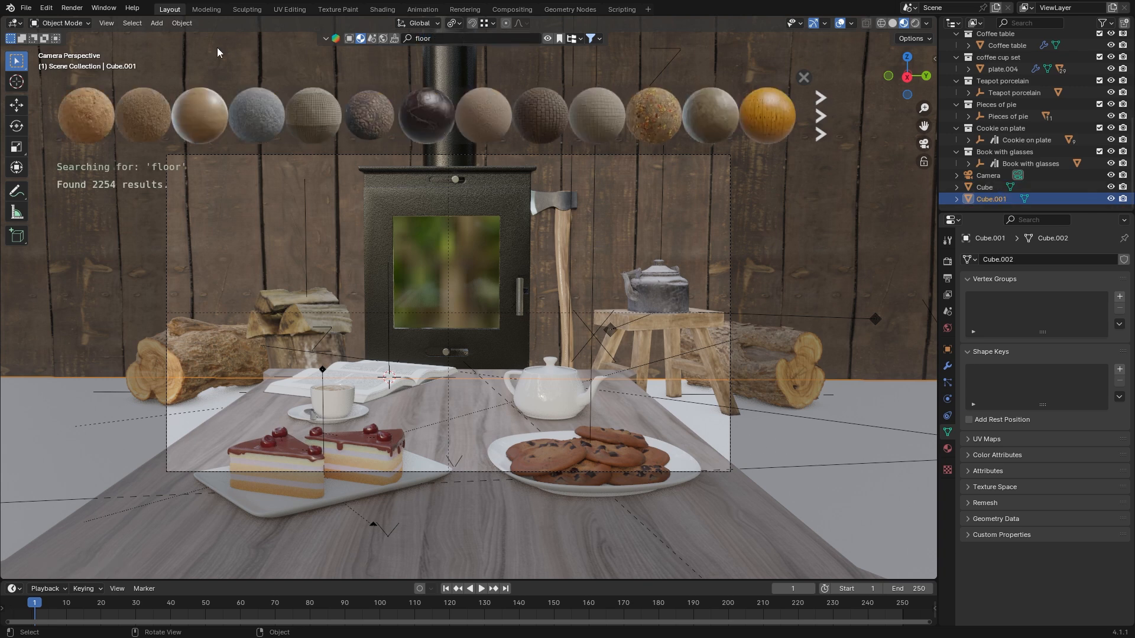
mouse_move(199, 120)
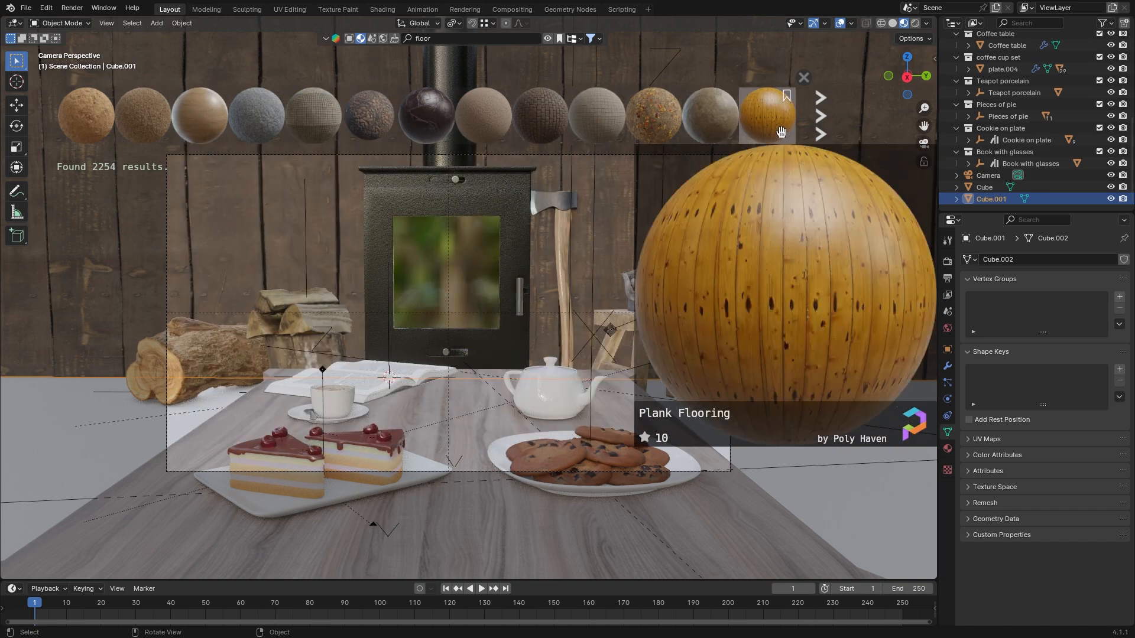
mouse_move(232, 135)
left_click(200, 127)
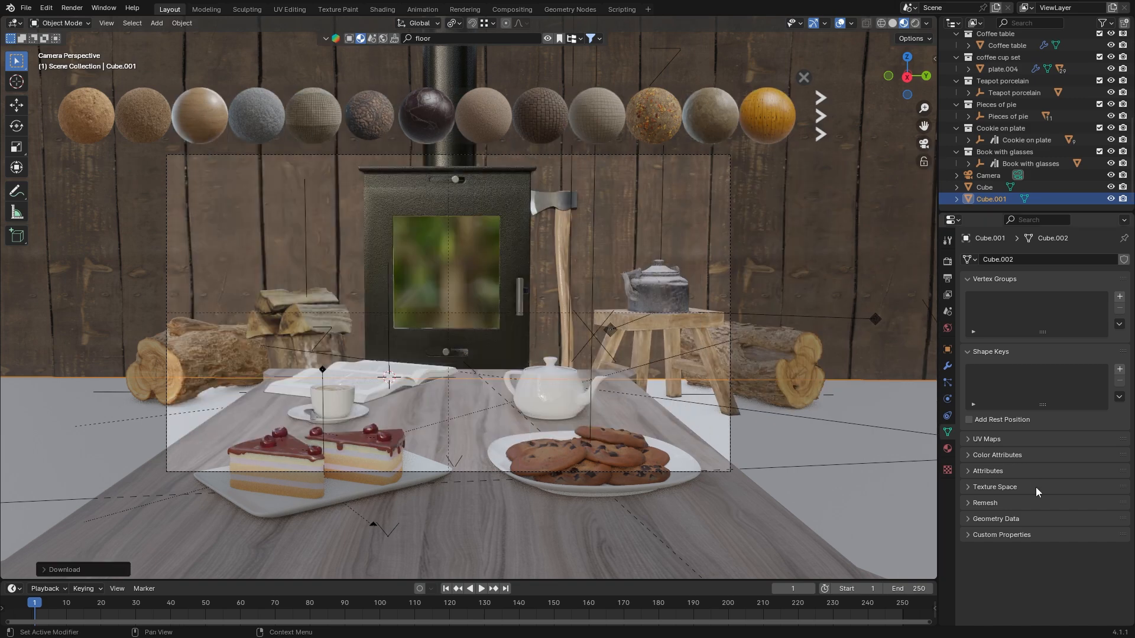
scroll(463, 307, "down", 1)
middle_click_drag(463, 308, 425, 267)
key("KP_0")
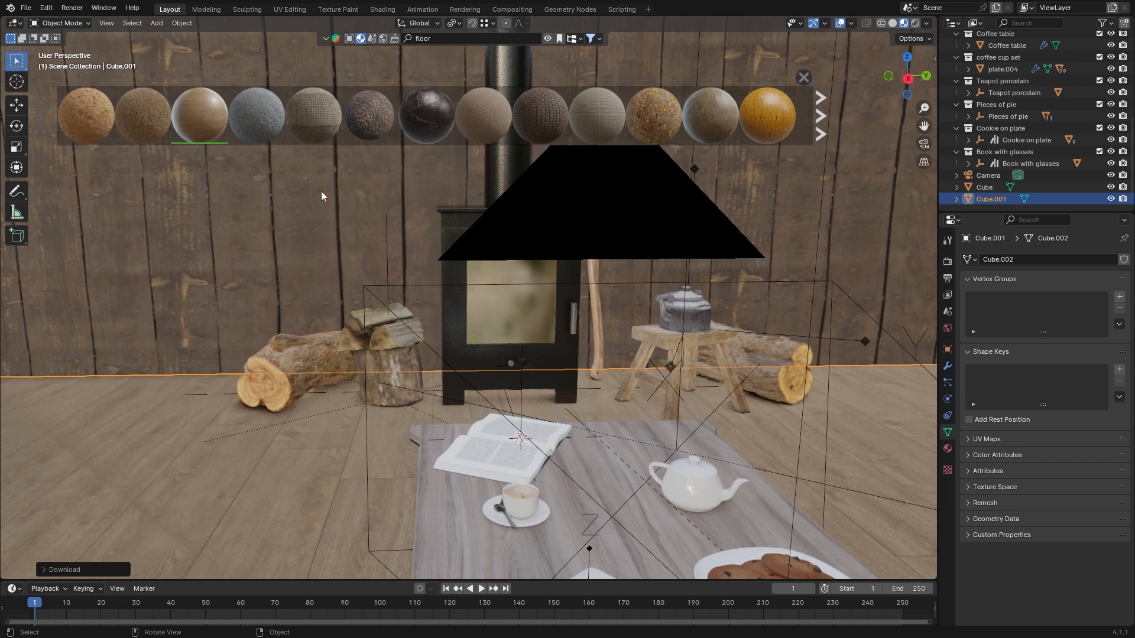
Select the back wall and split off a narrow area beside the 3D viewport as a UV Editor.
left_click(305, 231)
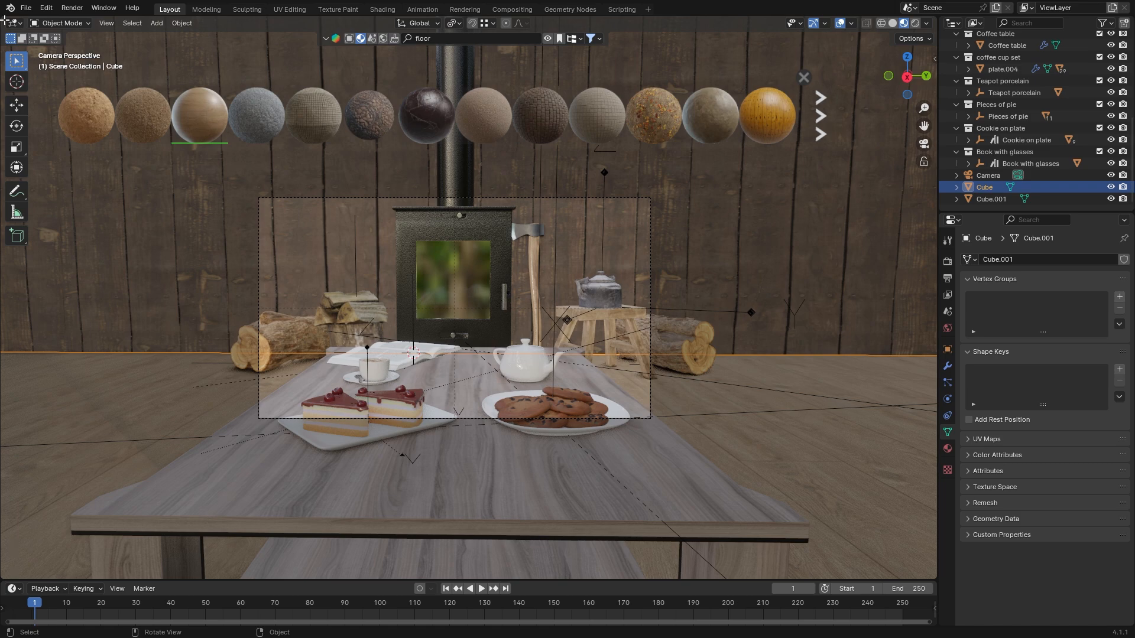
left_click_drag(15, 22, 263, 34)
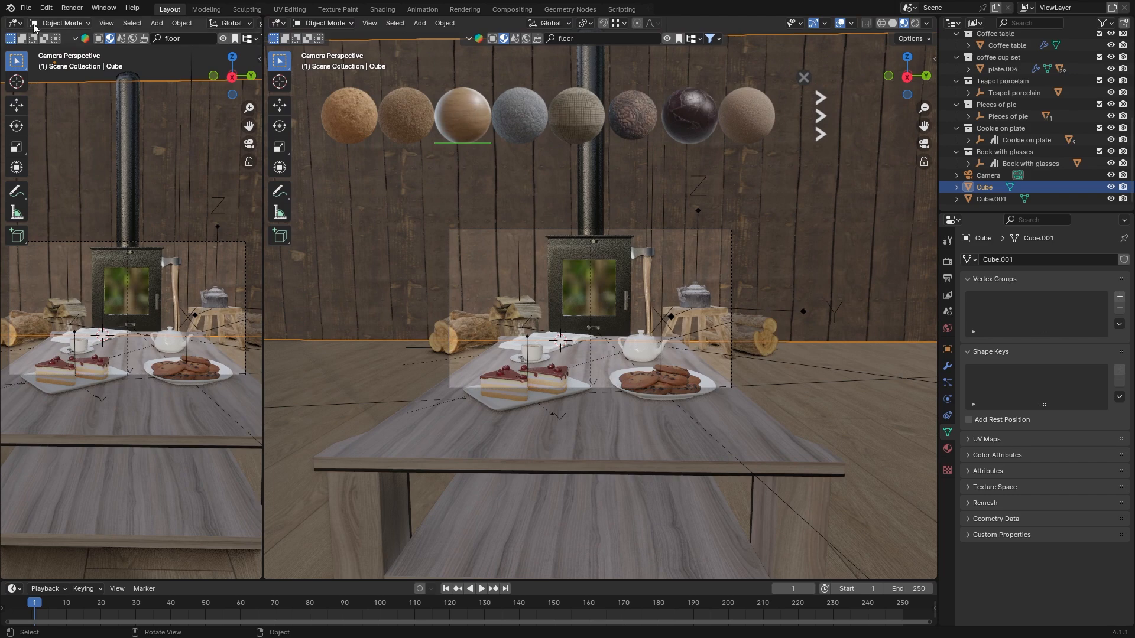
left_click(14, 23)
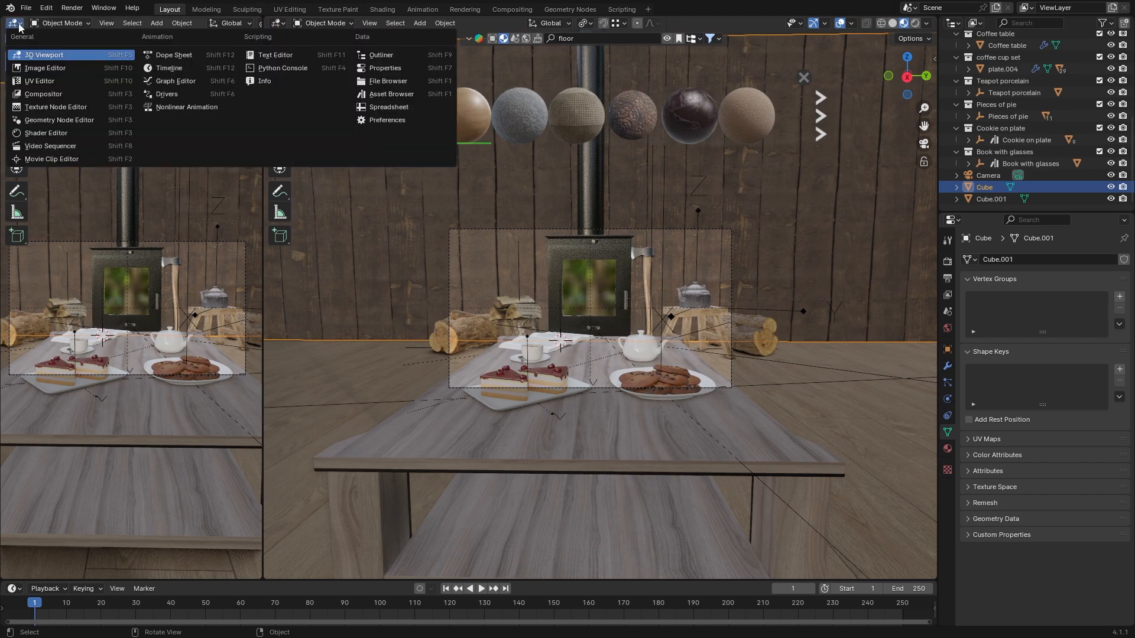
left_click(46, 81)
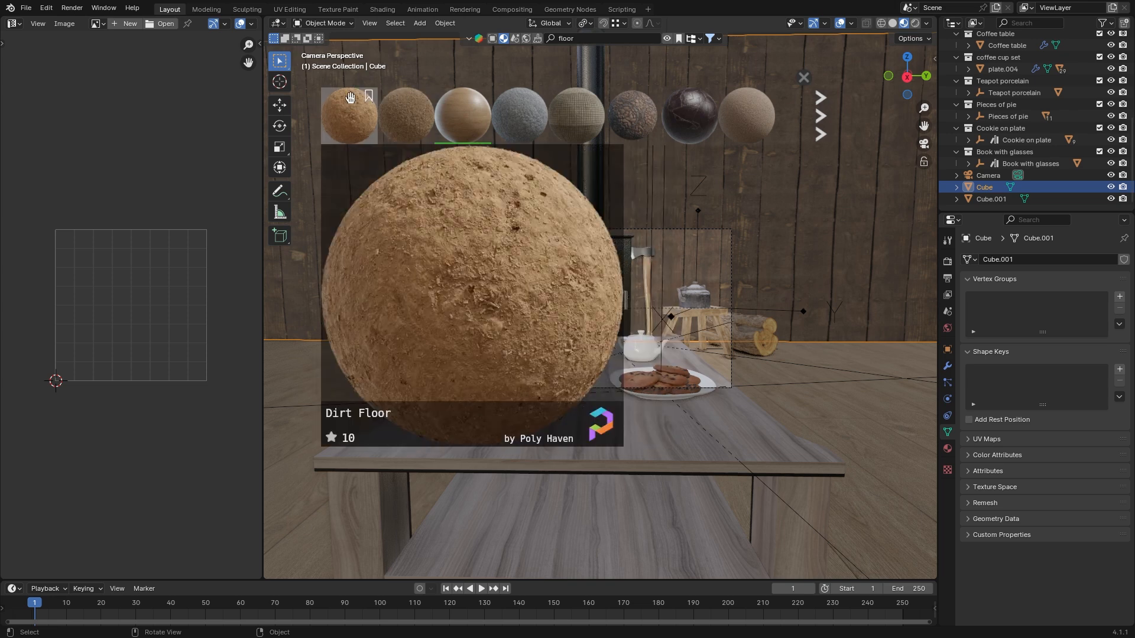
Put the back wall into Edit Mode and frame its whole UV layout in the UV Editor.
left_click(339, 23)
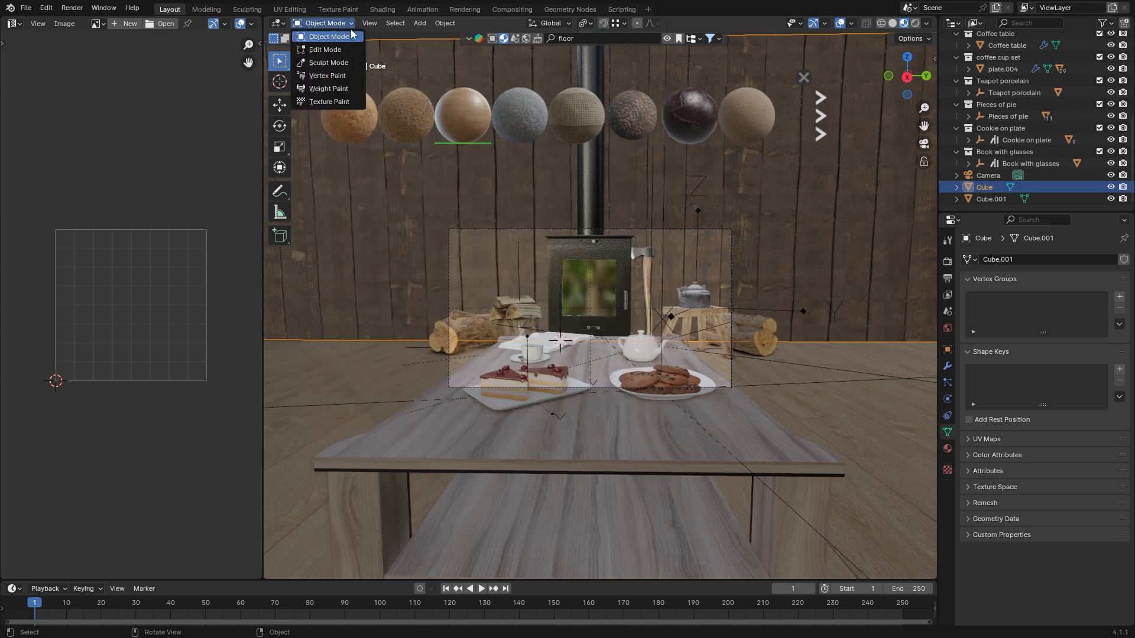
left_click(342, 47)
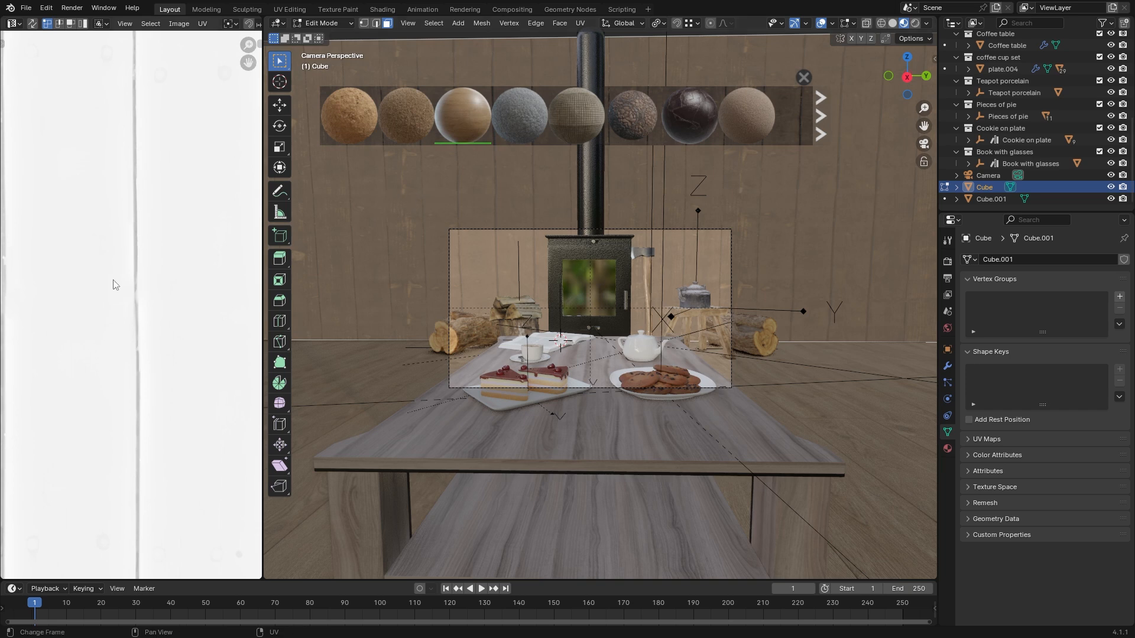
scroll(115, 285, "down", 2)
scroll(115, 285, "down", 5)
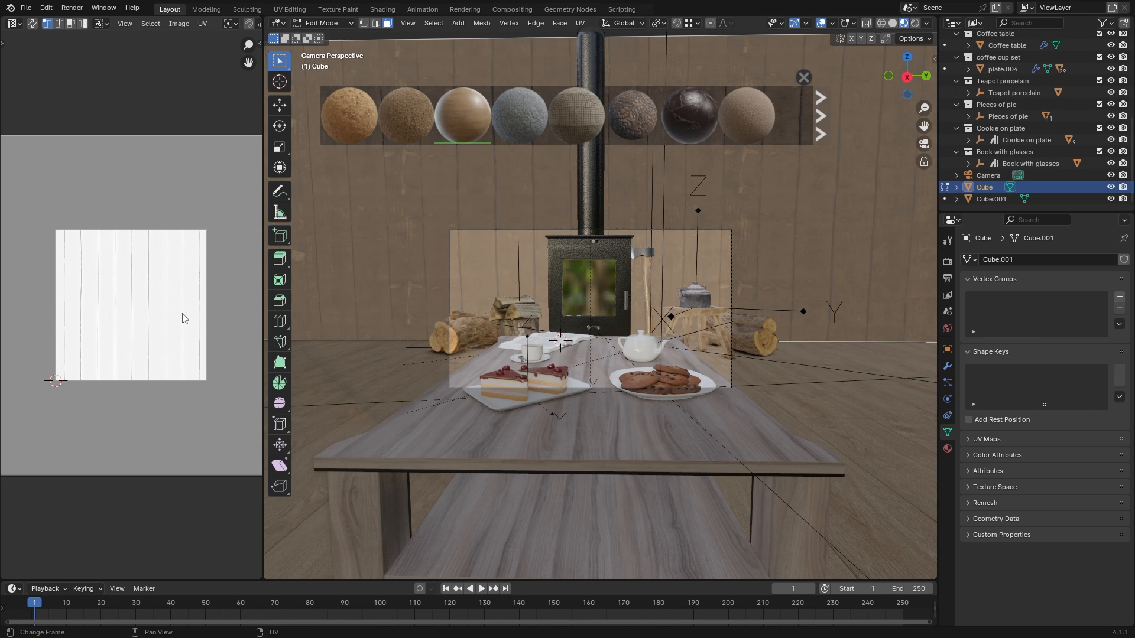
scroll(195, 306, "down", 2)
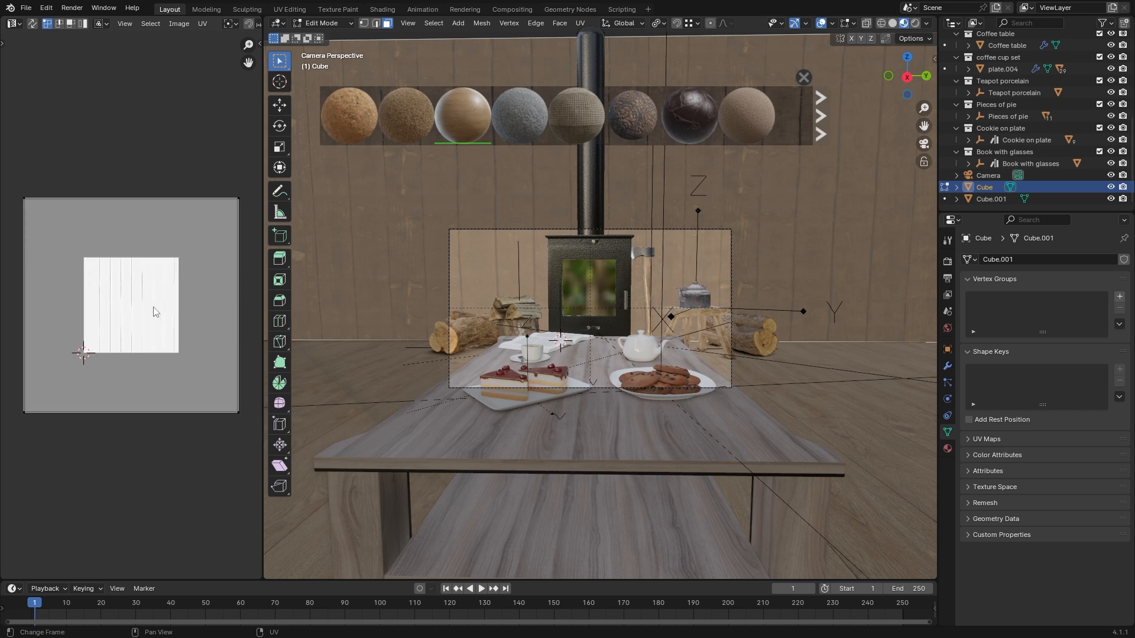
Select the back wall's entire UV layout and scale it up uniformly by about 1.55.
scroll(155, 312, "up", 1)
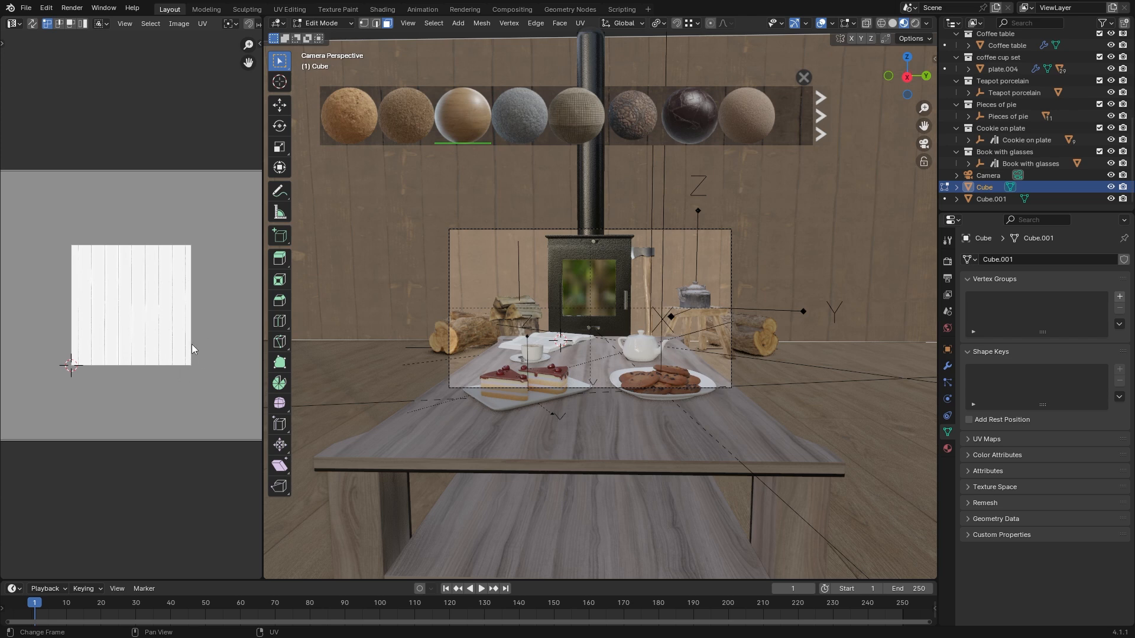
scroll(191, 349, "down", 1)
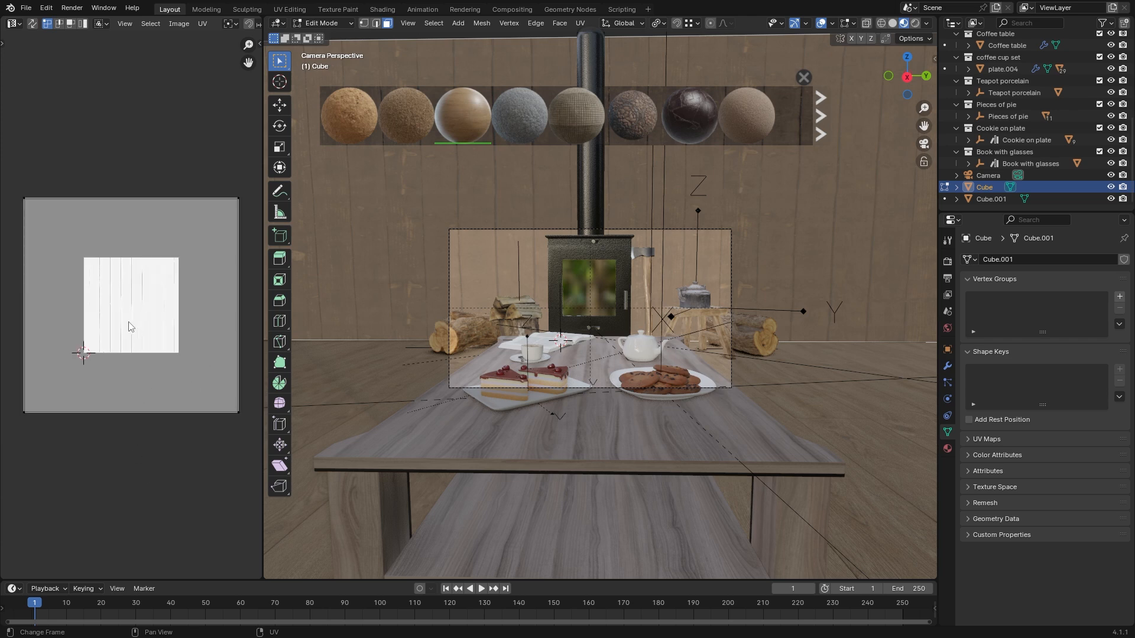
key("a")
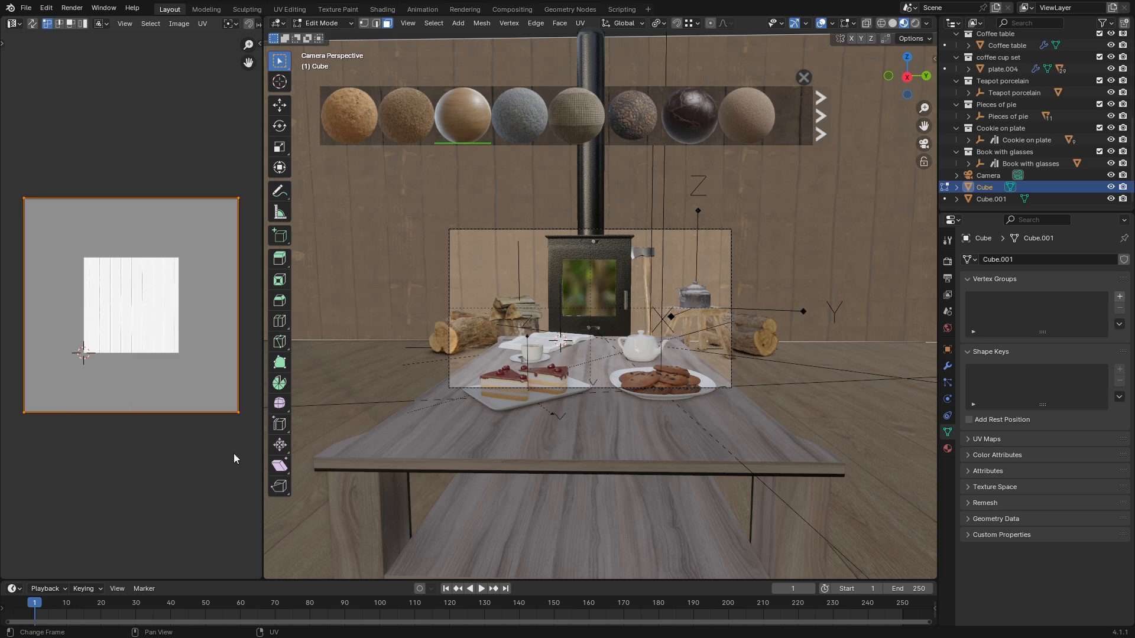
key("b")
left_click_drag(251, 443, 1, 167)
key("s")
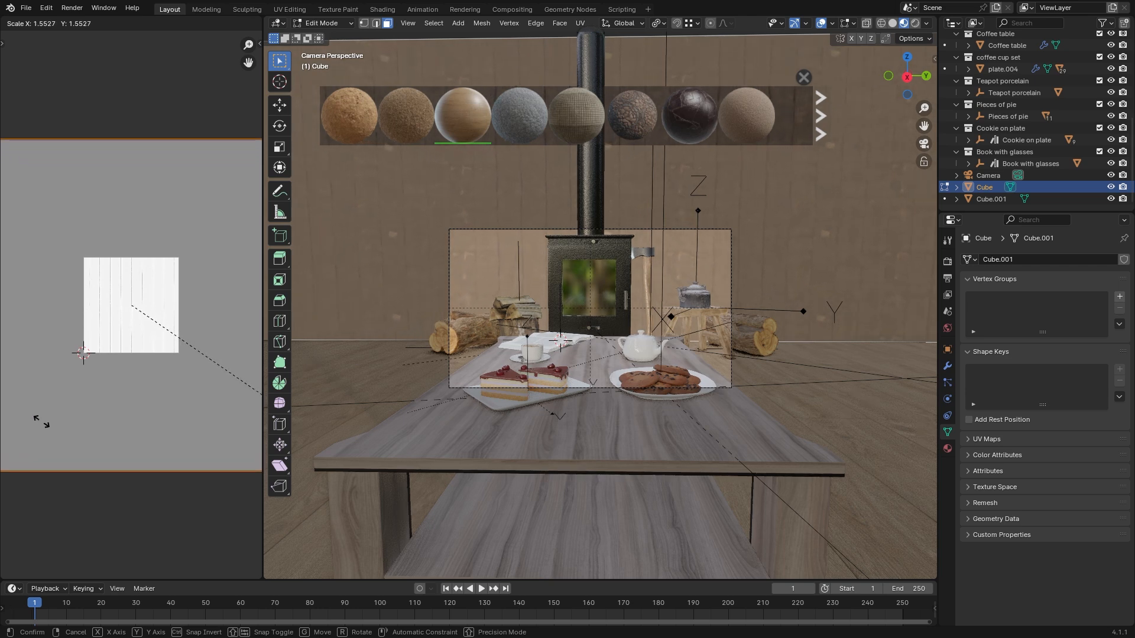
left_click(42, 424)
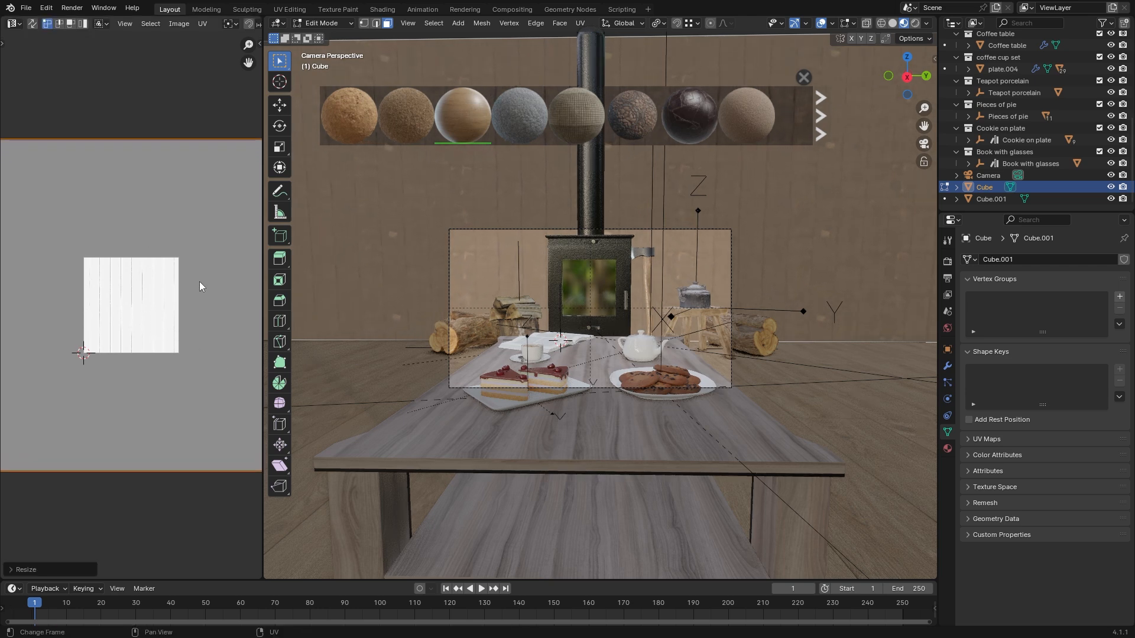
Rotate the wall's UV layout a quarter turn so the planks run horizontally, and inspect the wall in Object Mode.
key("r")
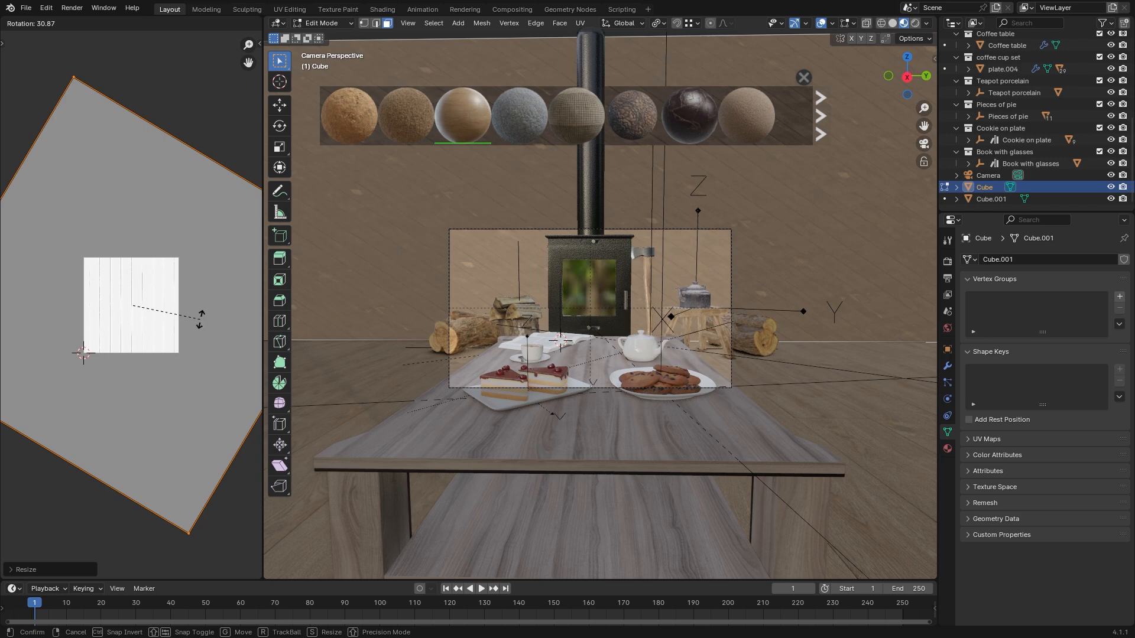
left_click(202, 317)
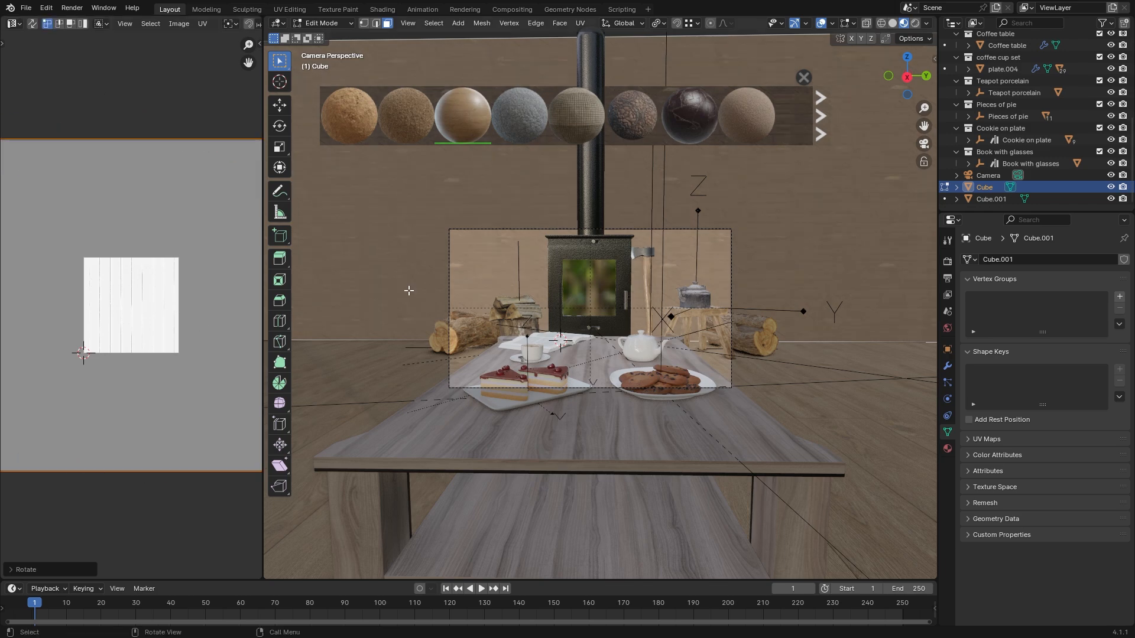
scroll(564, 274, "up", 3)
scroll(565, 273, "up", 4)
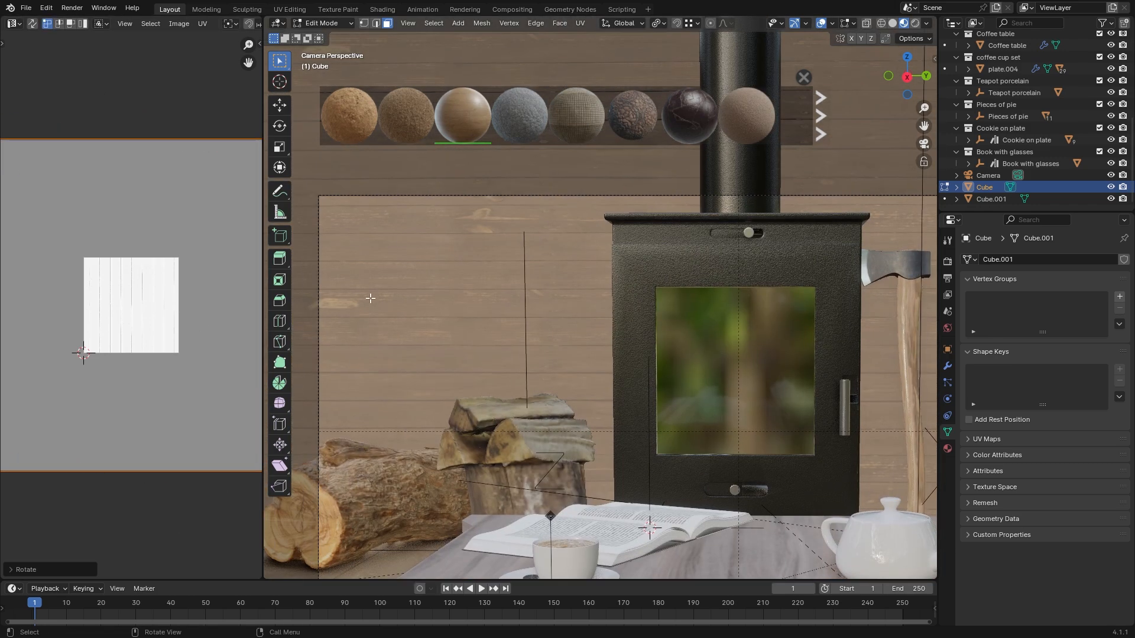
left_click(330, 23)
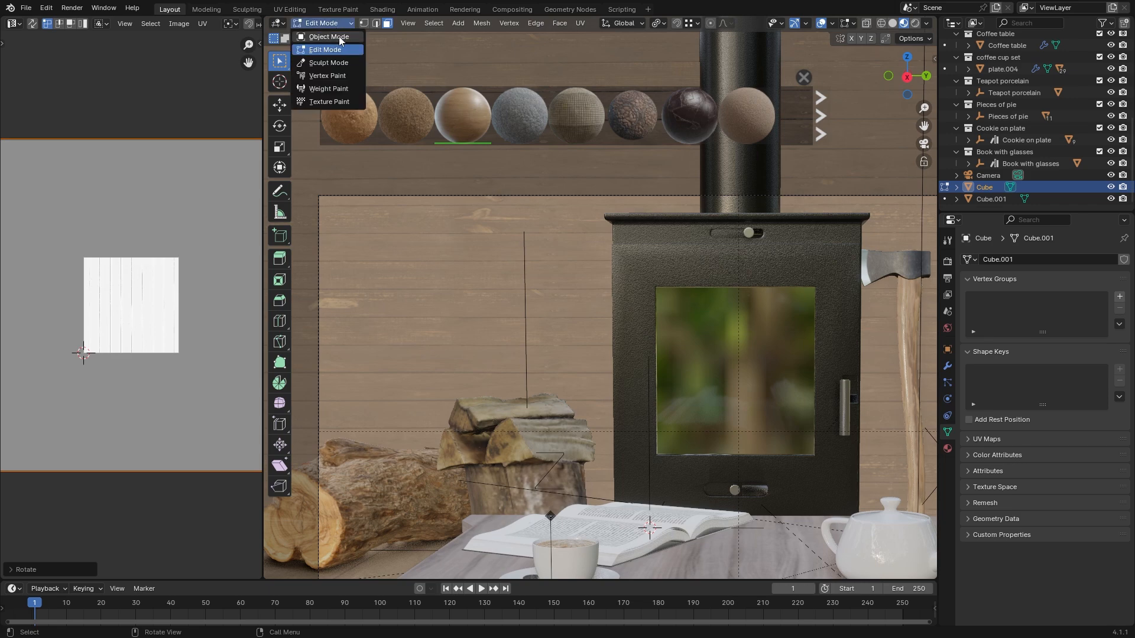
left_click(340, 39)
scroll(520, 260, "up", 5)
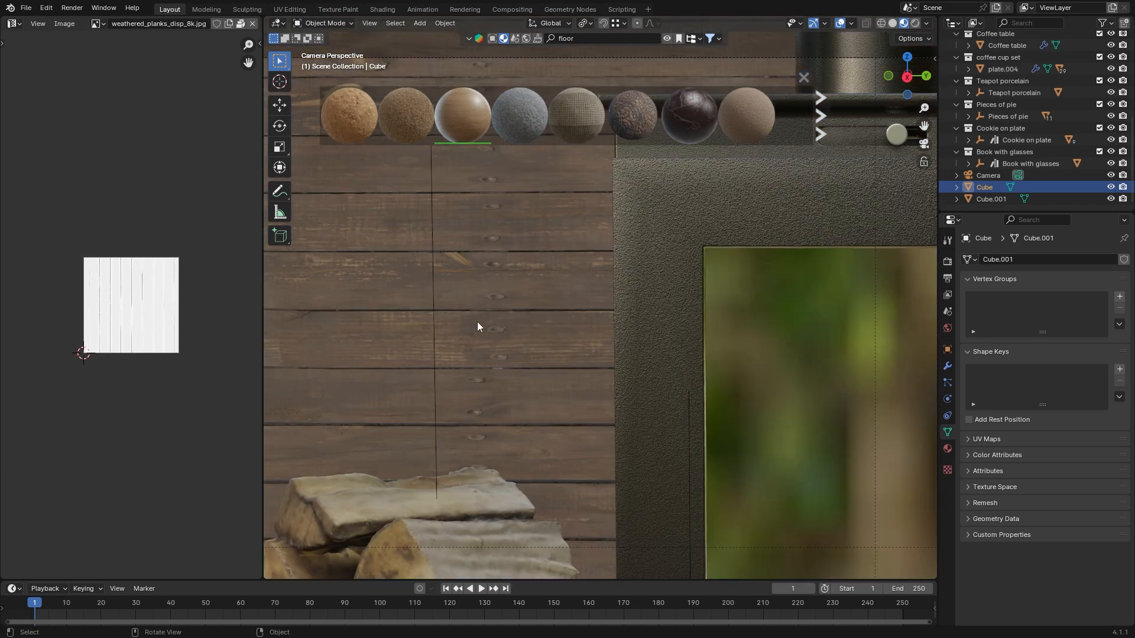
scroll(473, 322, "down", 5)
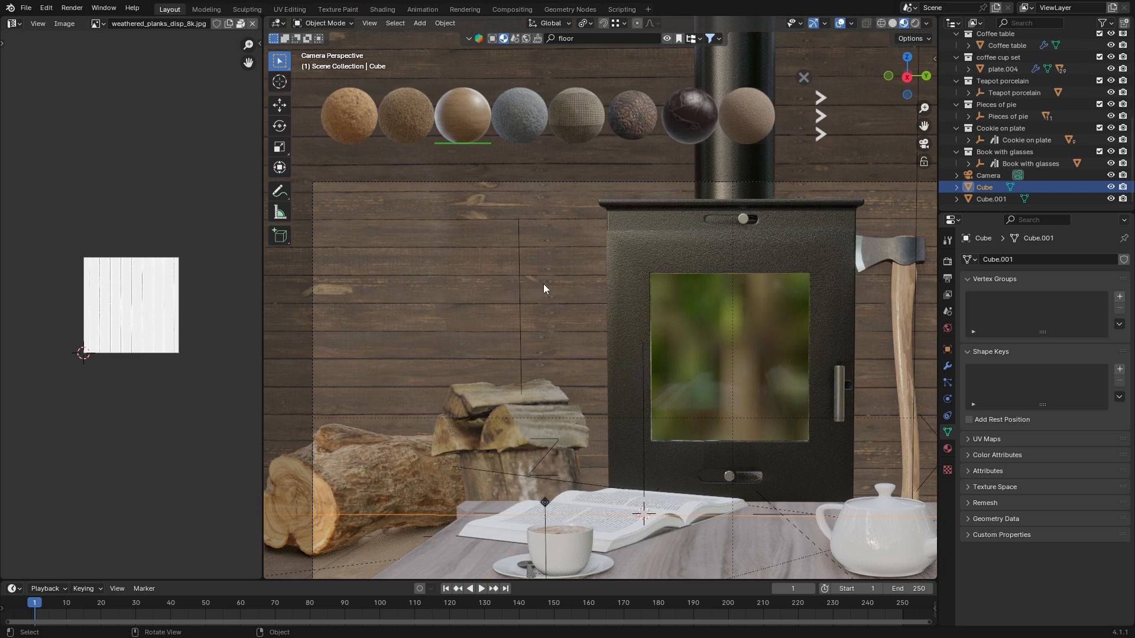
Return the wall to Edit Mode, scale its UV layout along X to about two-thirds width, and switch back to Object Mode.
left_click(332, 23)
left_click(324, 50)
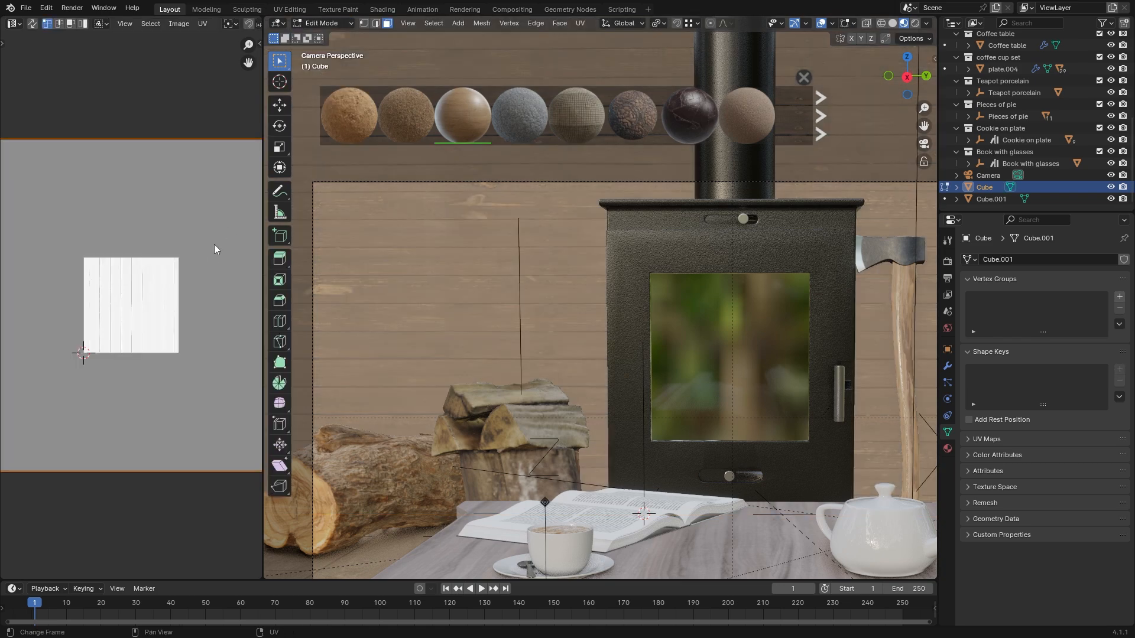
key("s")
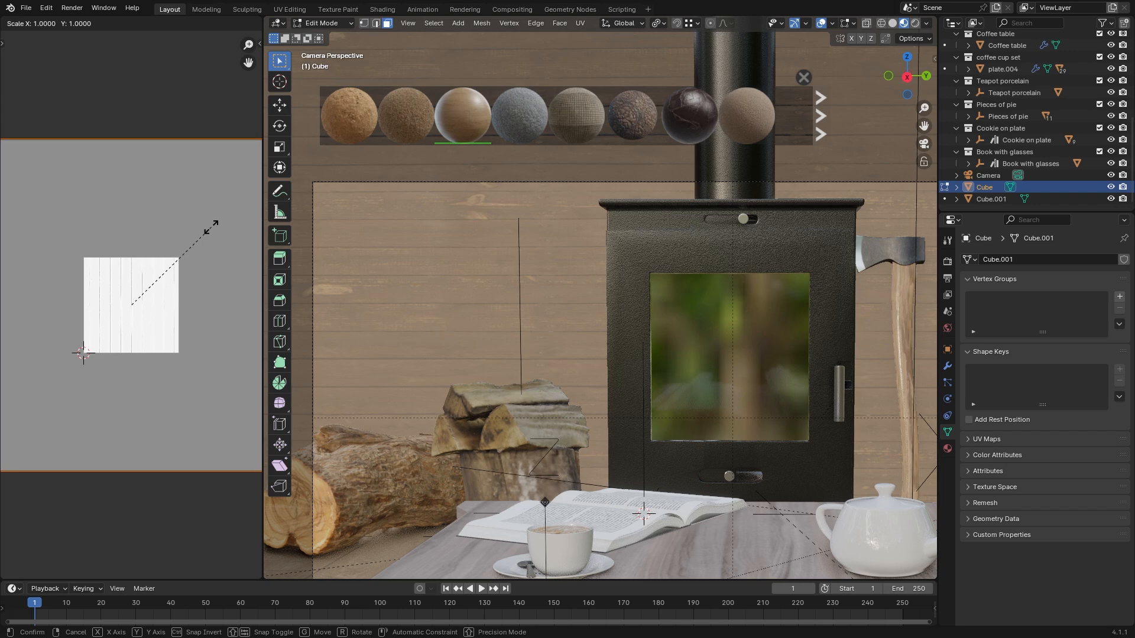
key("x")
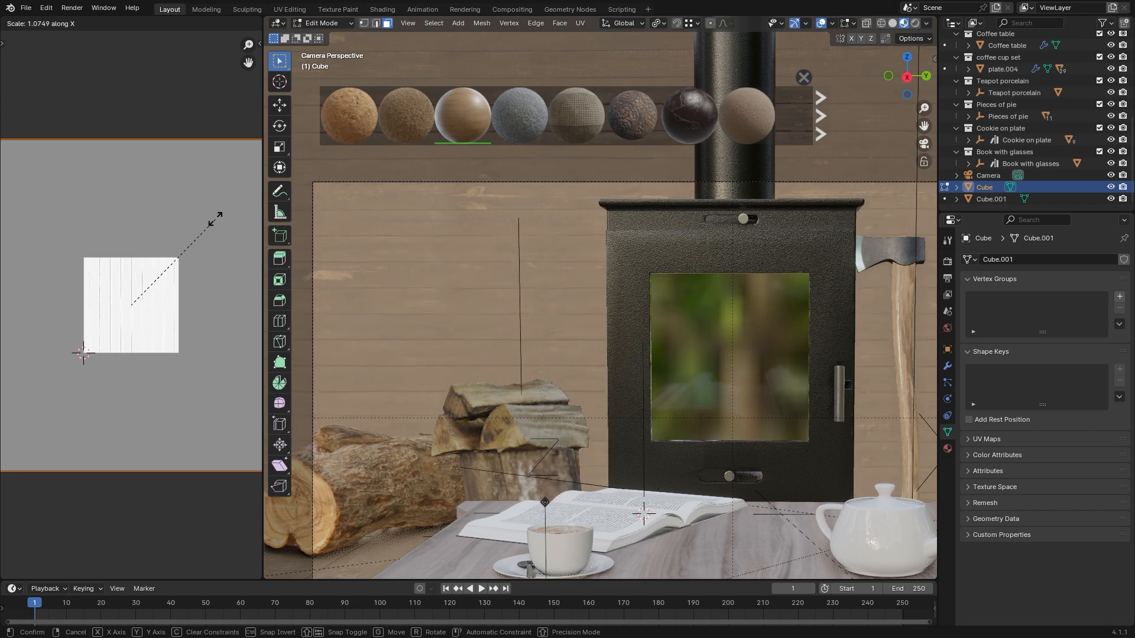
left_click(181, 229)
scroll(452, 299, "up", 4)
scroll(452, 299, "down", 5)
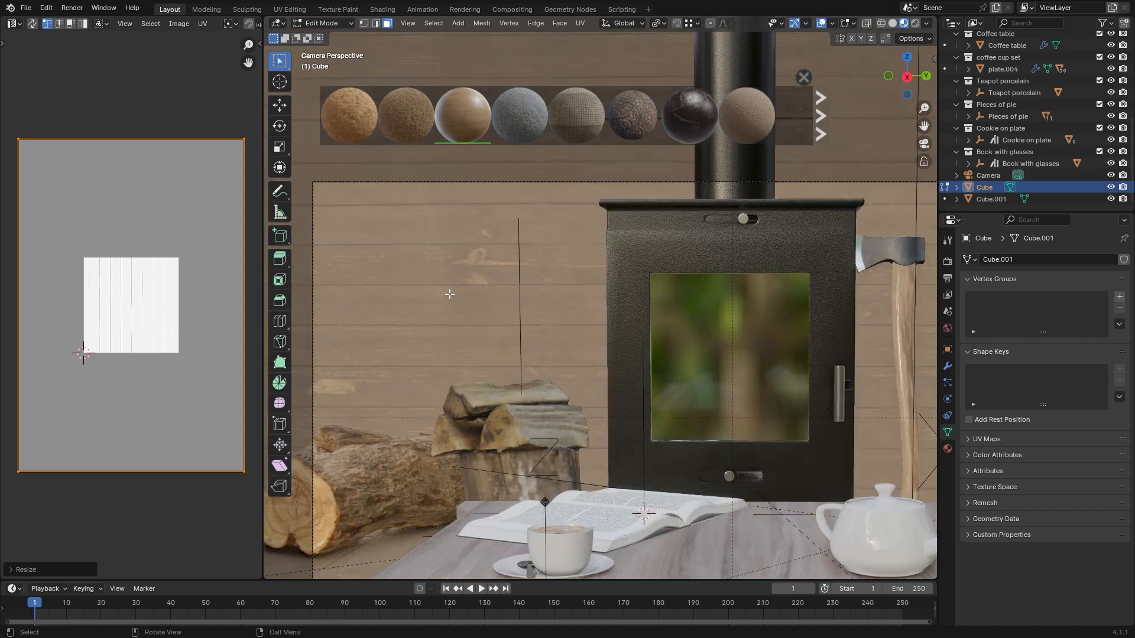
left_click(322, 22)
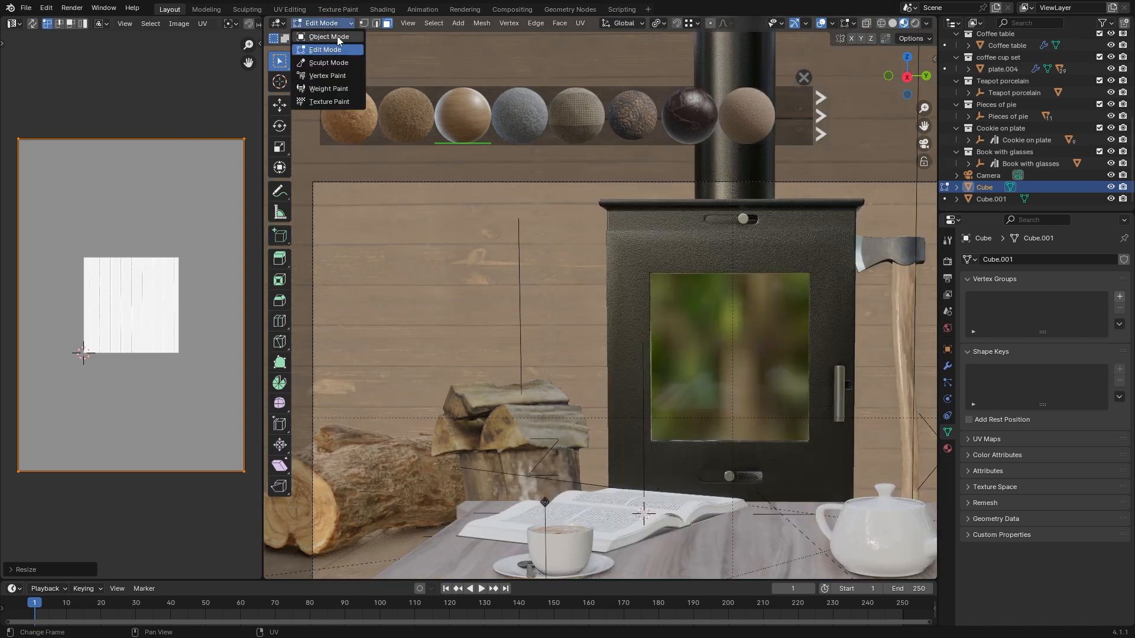
left_click(334, 36)
Narrow the UV Editor area to enlarge the 3D viewport and save the file.
scroll(639, 293, "down", 2)
middle_click_drag(639, 293, 839, 455)
left_click_drag(263, 315, 168, 315)
key("ctrl+s")
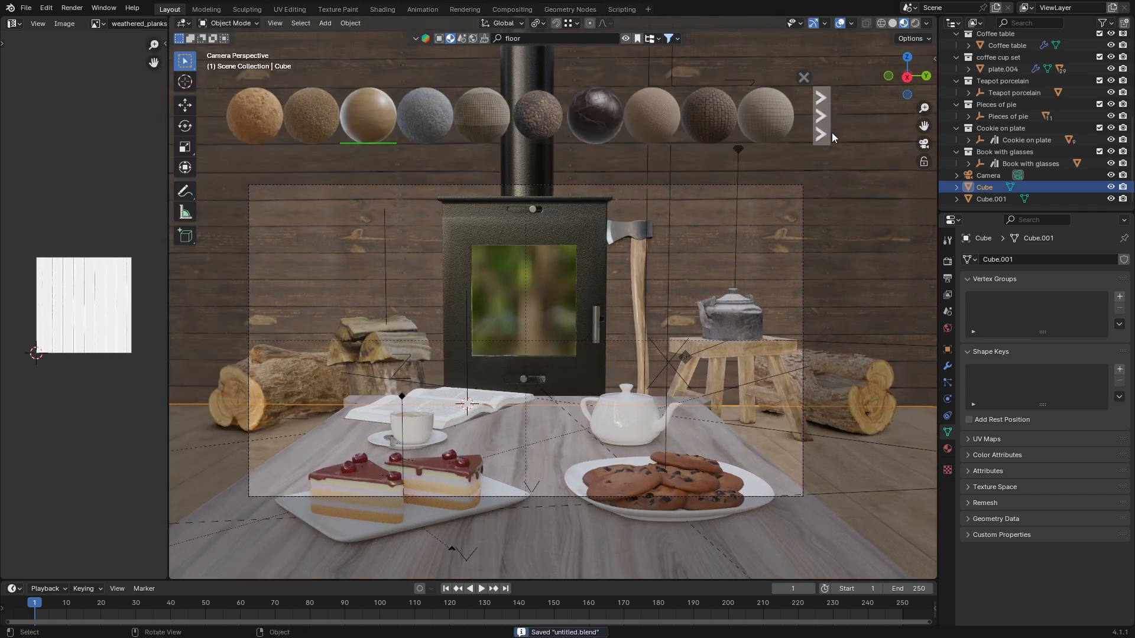
Close the material asset bar and delete the stove's glass window and existing flames image.
left_click(803, 78)
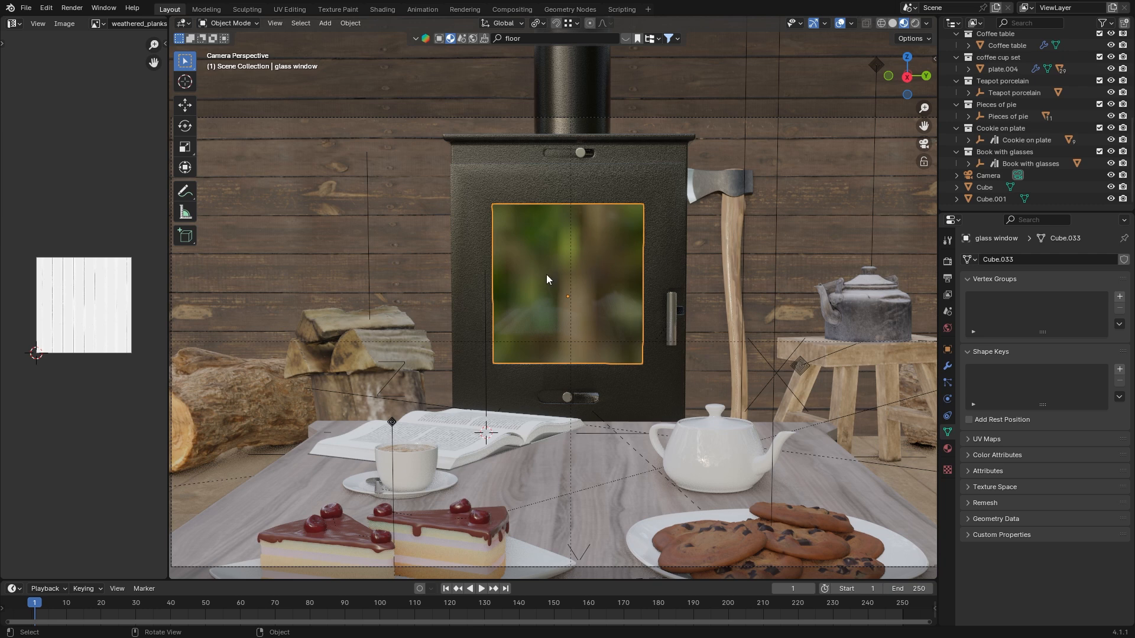
key("x")
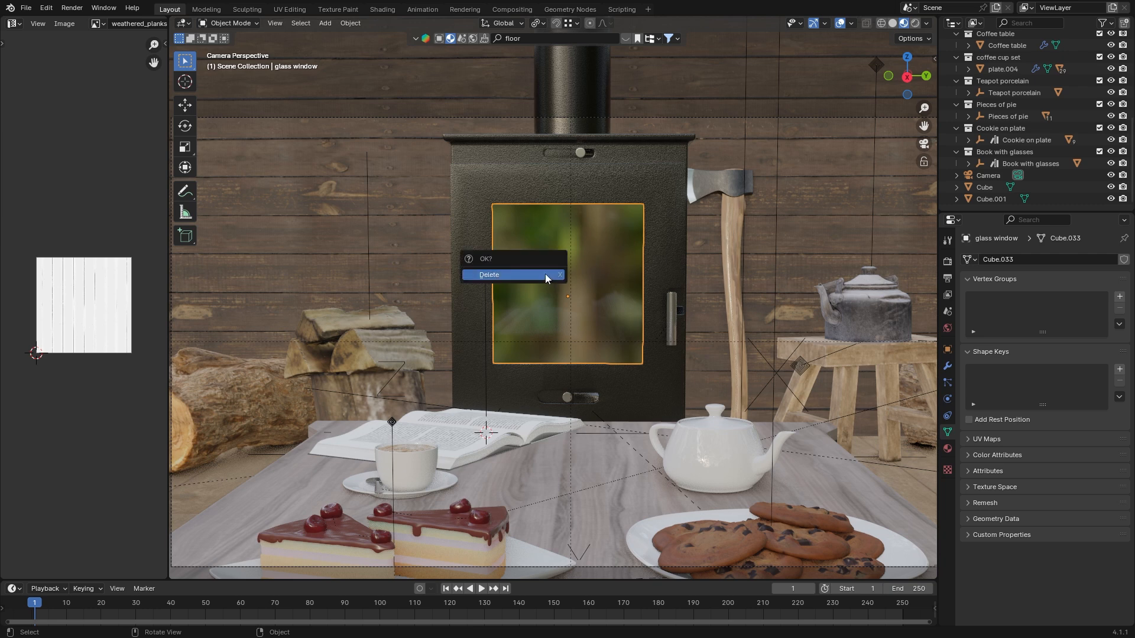
left_click(545, 275)
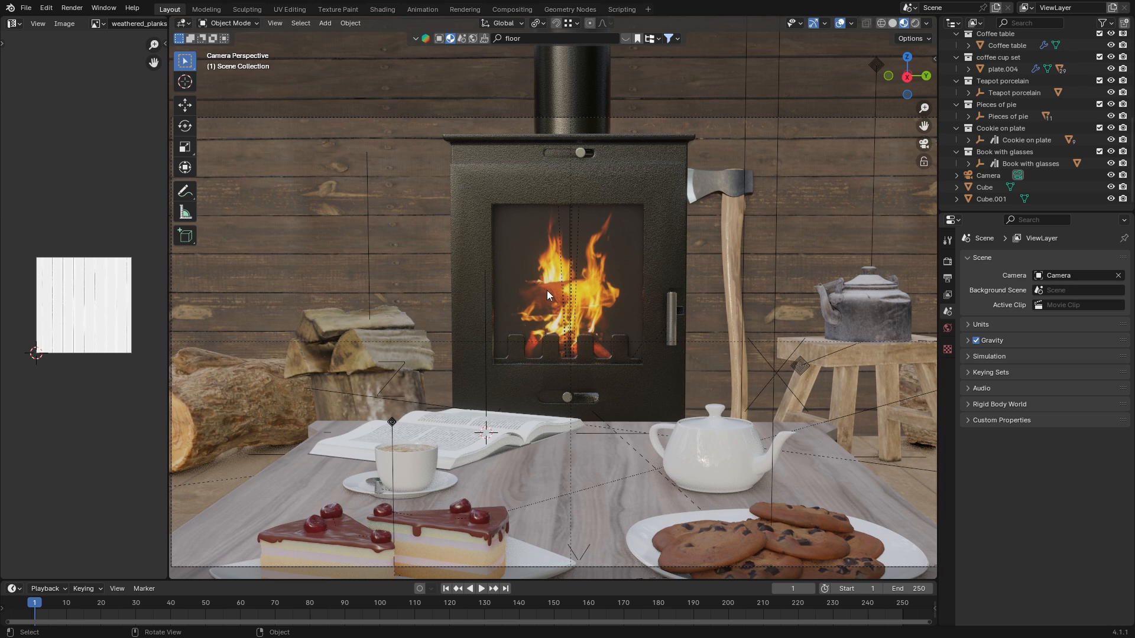
left_click(537, 285)
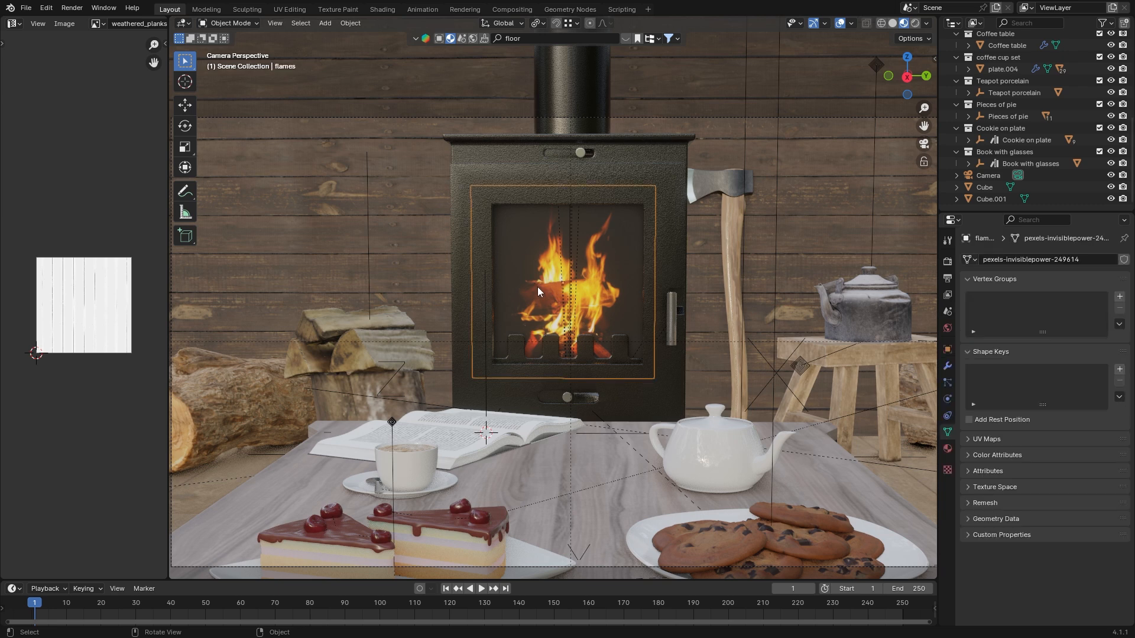
key("x")
left_click(537, 286)
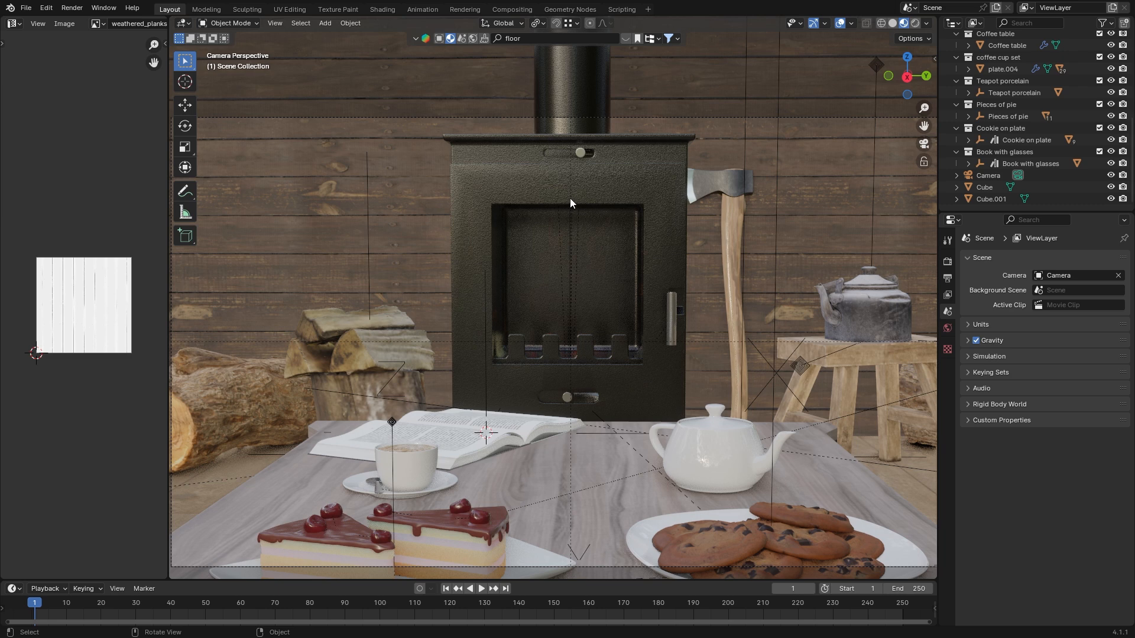
Place the 3D cursor in the middle of the stove's firebox opening and bring up the options for adding an image.
right_click(569, 286, "shift")
key("shift+a")
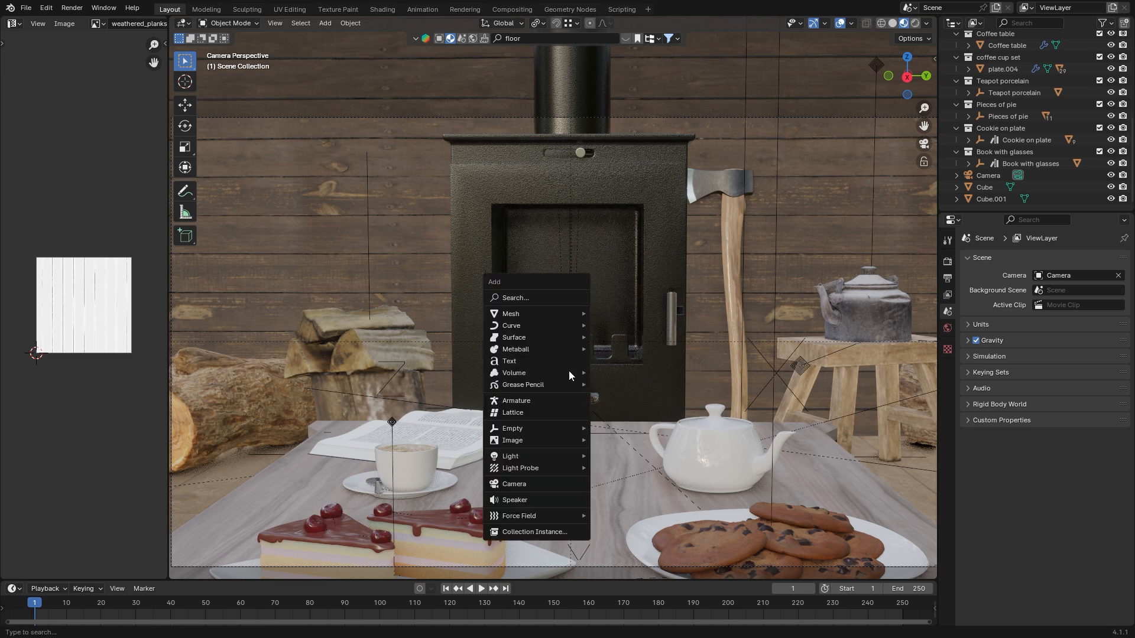
mouse_move(545, 441)
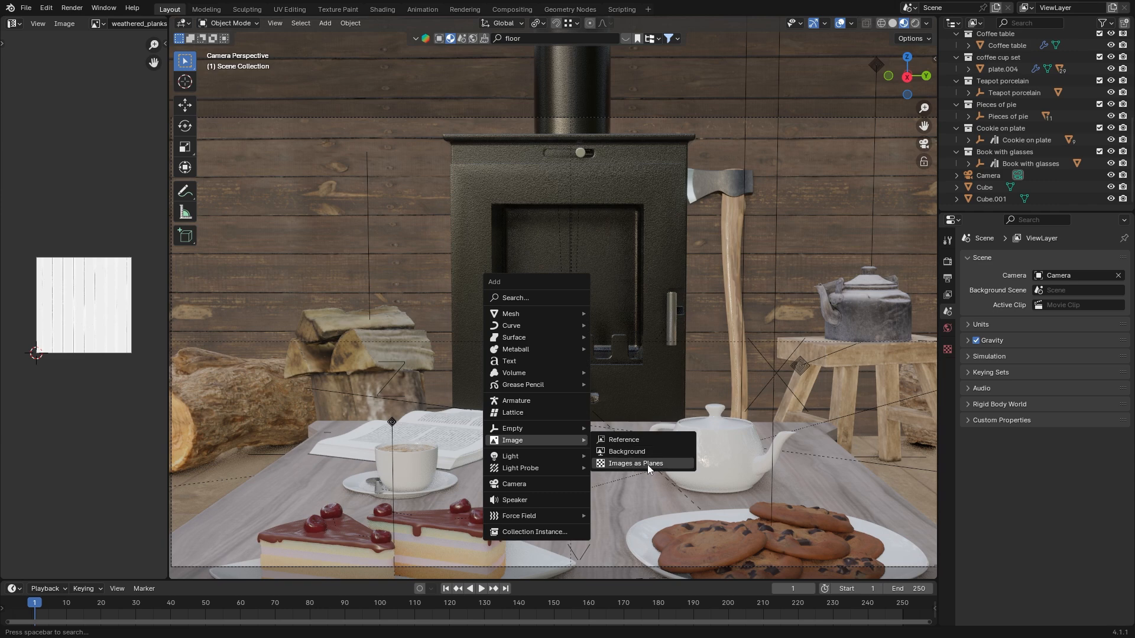
Search the add-on preferences for "image" to check whether Import Images as Planes is enabled.
left_click(46, 8)
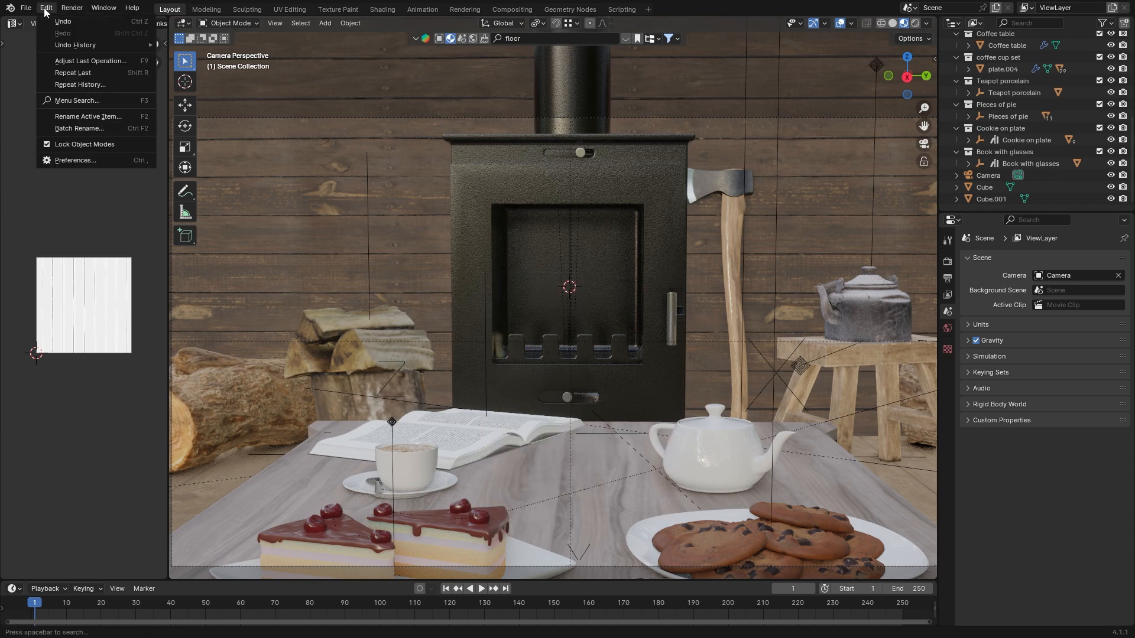
left_click(42, 161)
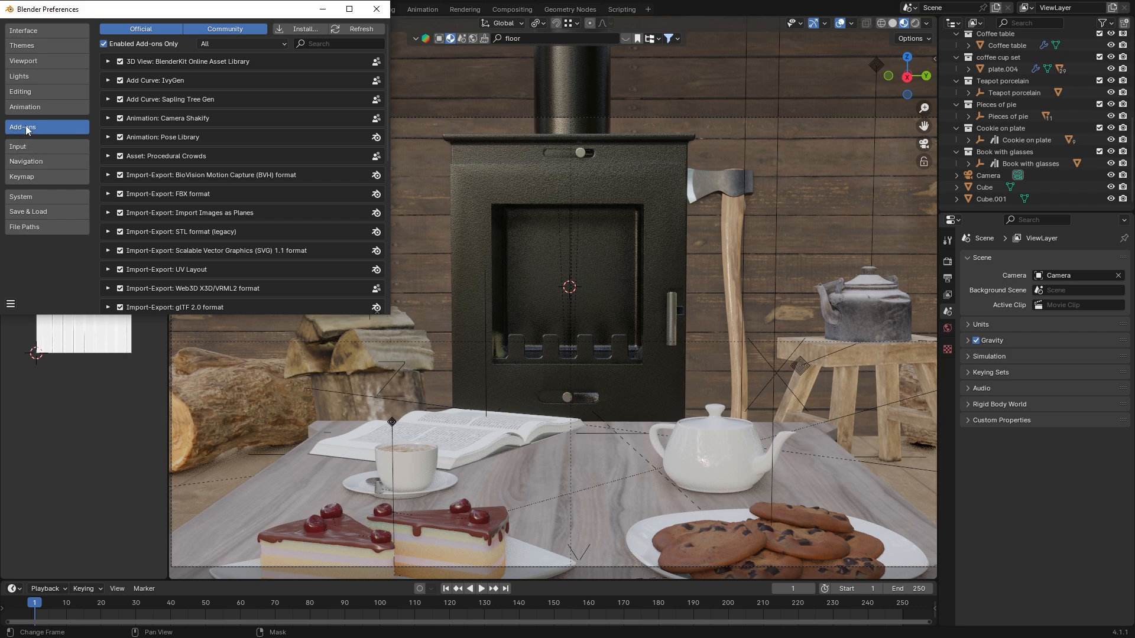
left_click(331, 44)
type("image")
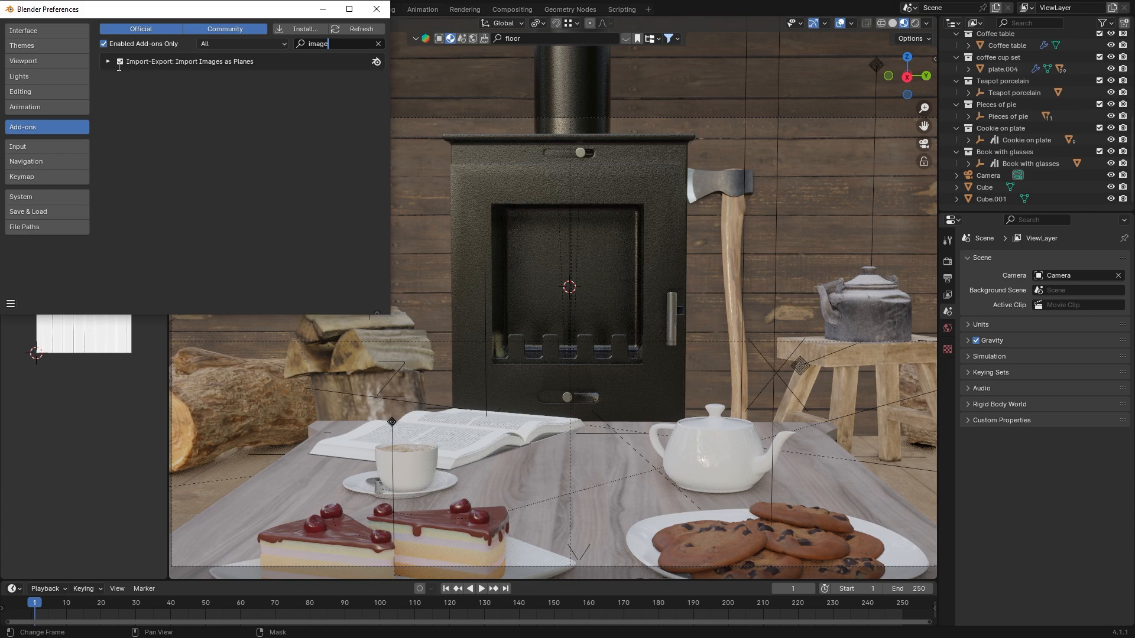
left_click(377, 9)
Import the video Fire_loop_03_2.mp4 as an image plane at the 3D cursor.
key("shift+a")
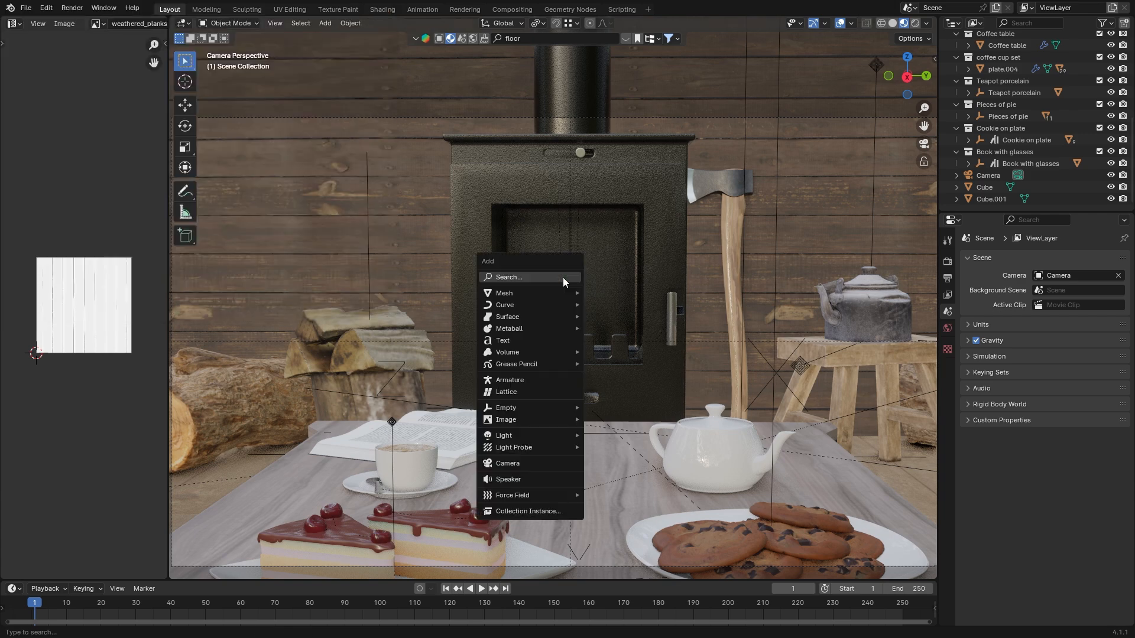
mouse_move(542, 420)
left_click(631, 443)
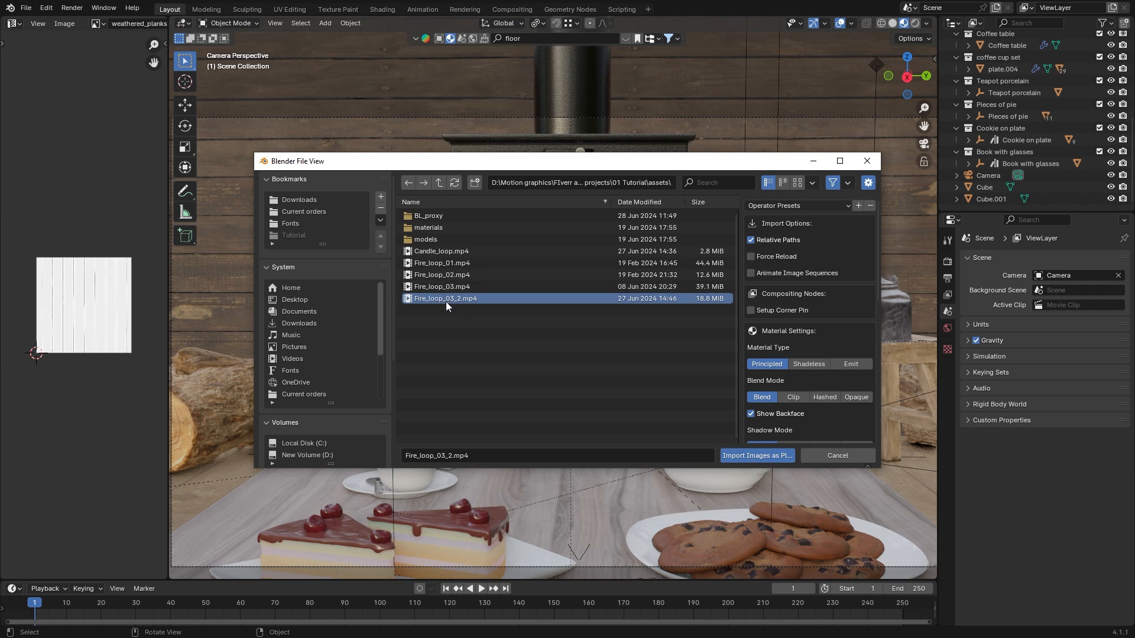
left_click(750, 456)
Move the fire plane about 0.10 m along X, then scale it down uniformly and along Z to suit the firebox.
key("g")
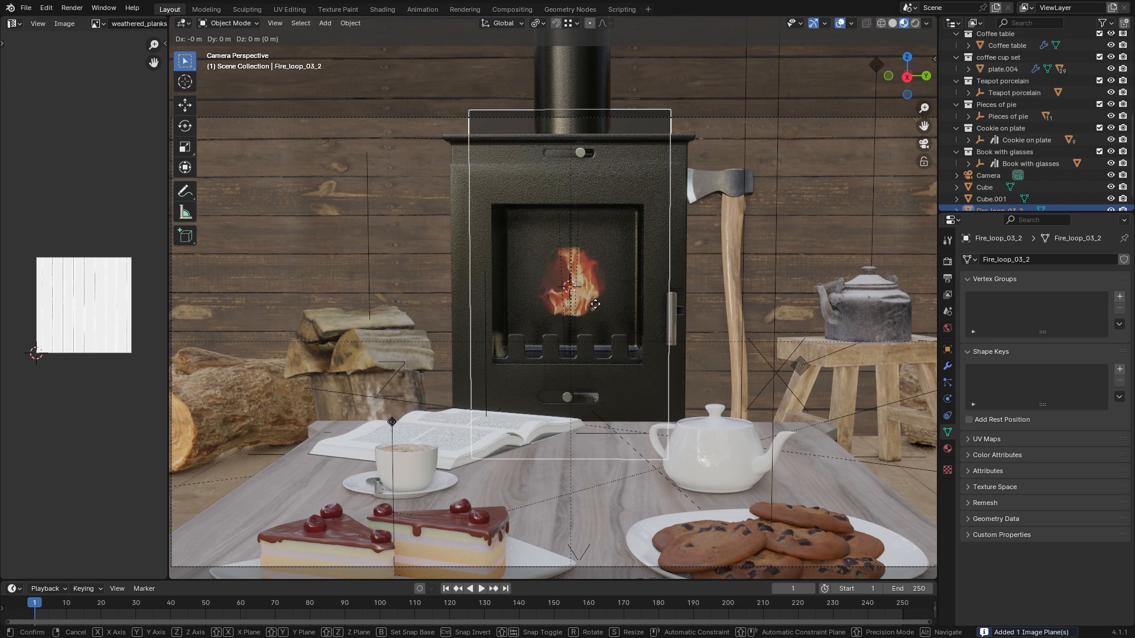
key("x")
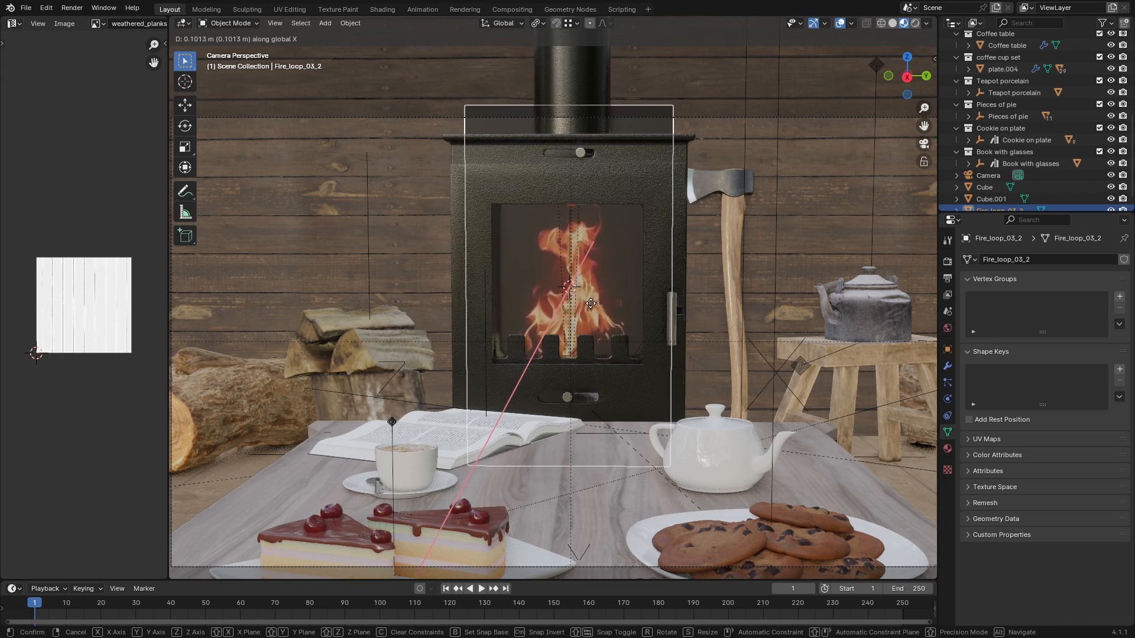
left_click(590, 303)
key("s")
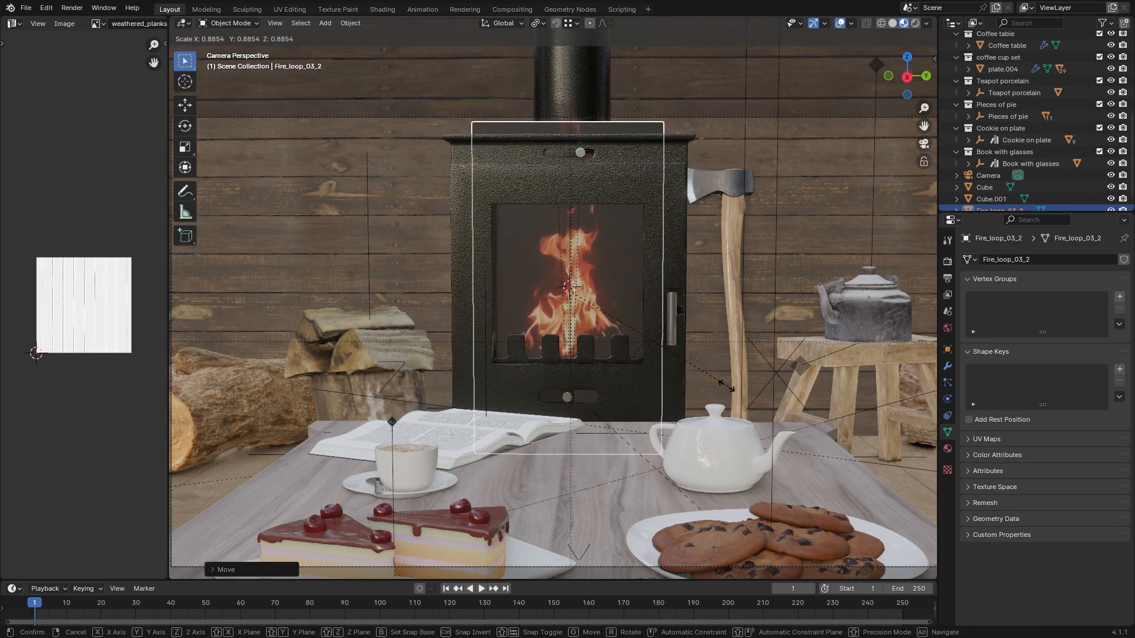
left_click(683, 219)
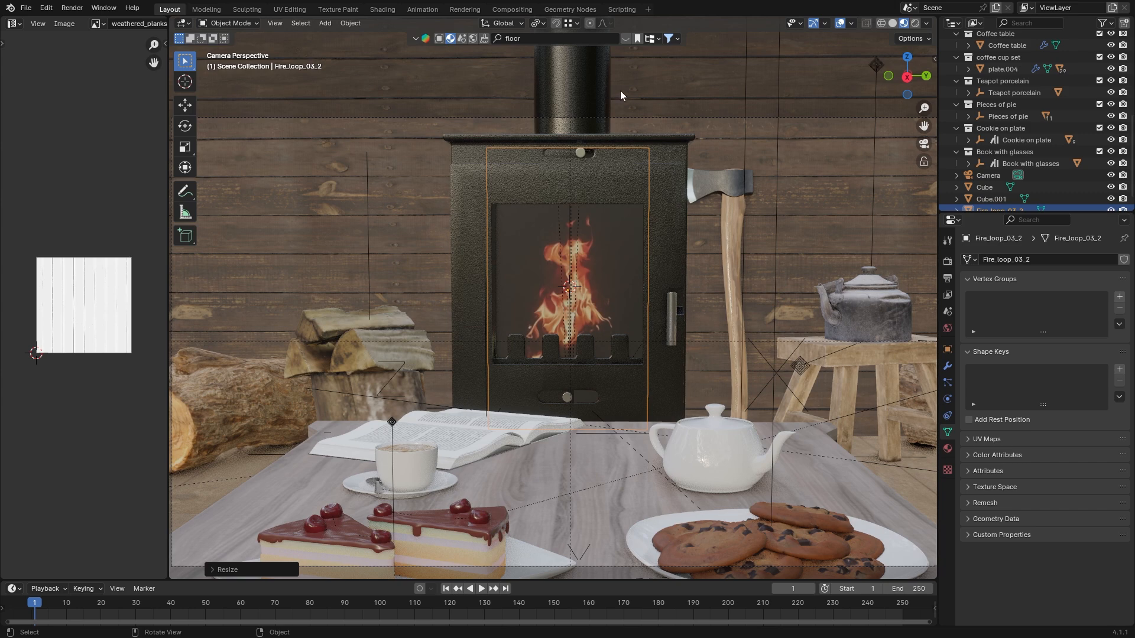
key("s")
key("z")
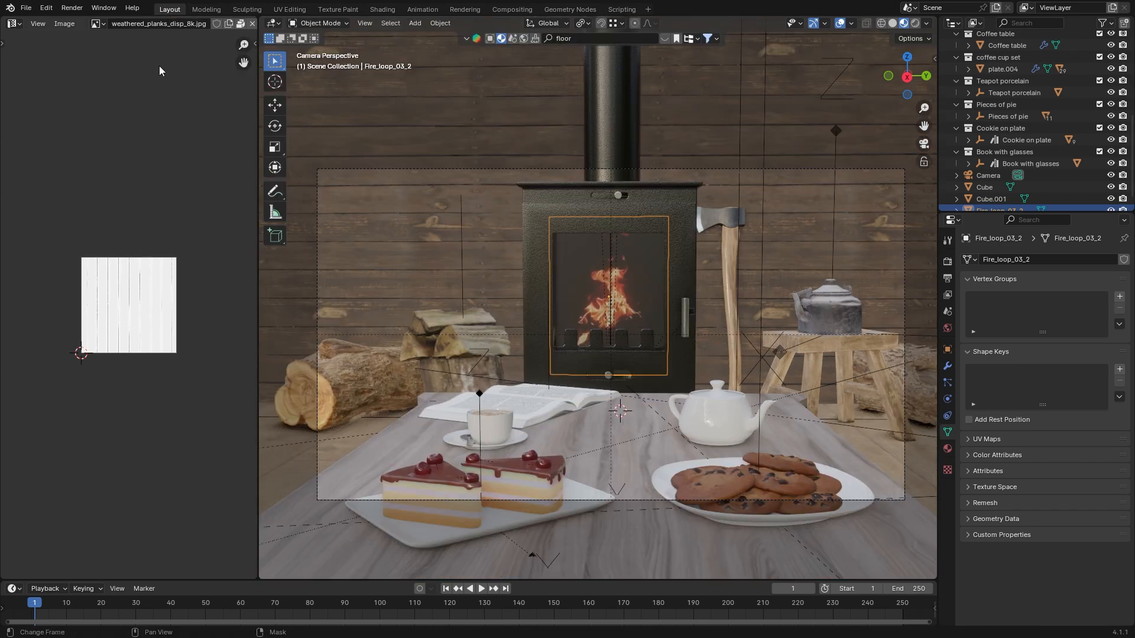
Shrink the UV Editor area to a thin strip beside the 3D viewport.
left_click_drag(257, 314, 35, 321)
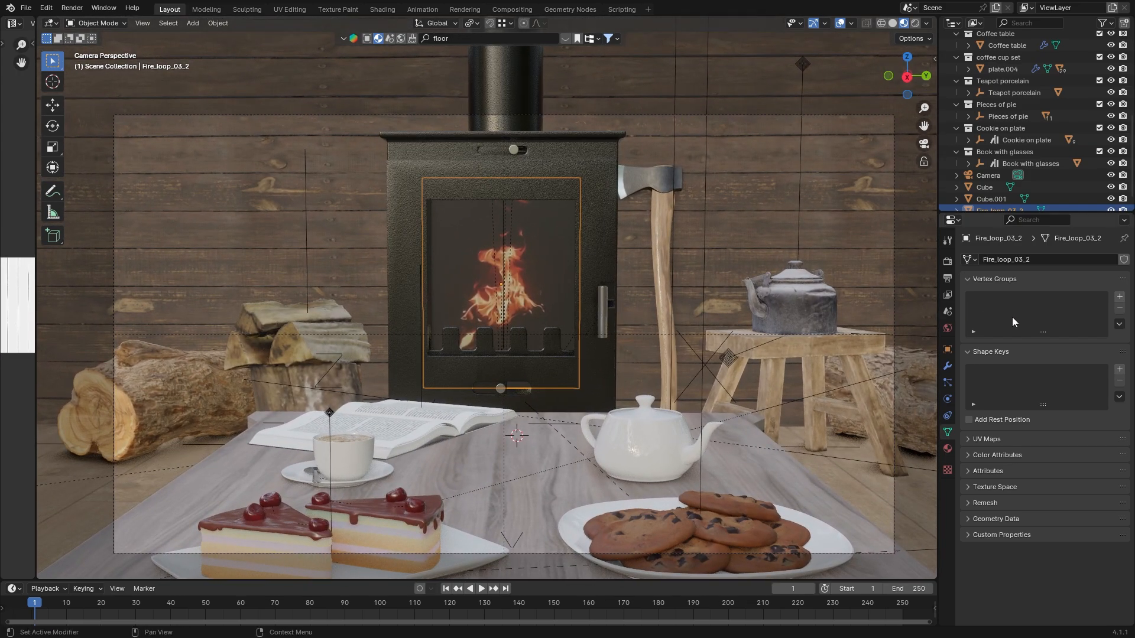
Check the Cycles render device and the viewport noise threshold in the render settings.
left_click(948, 262)
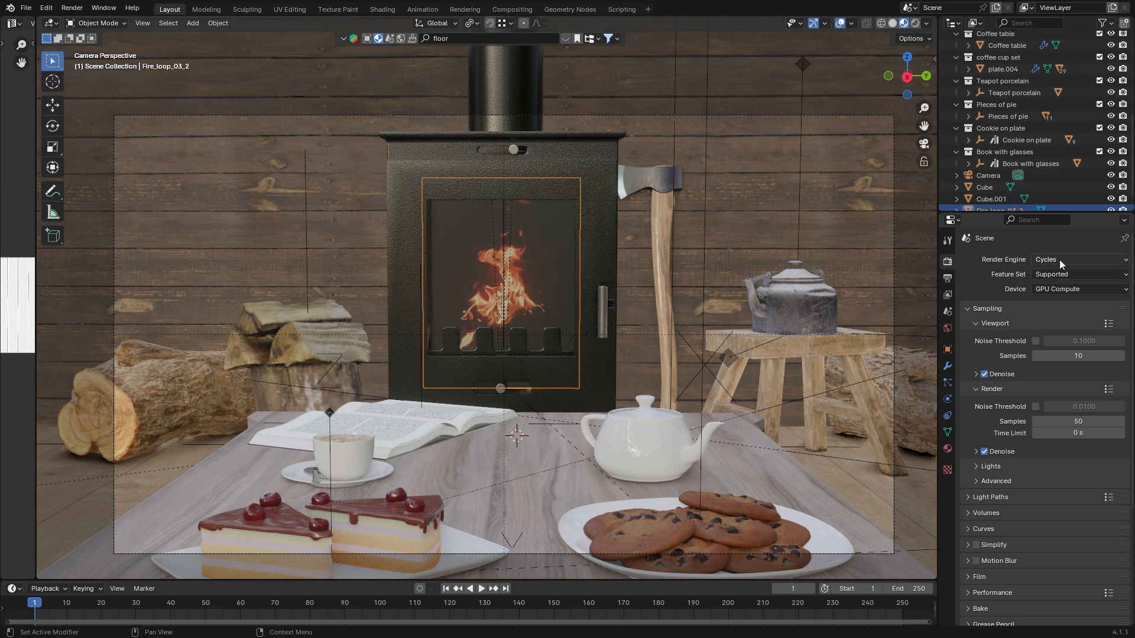
left_click(1059, 289)
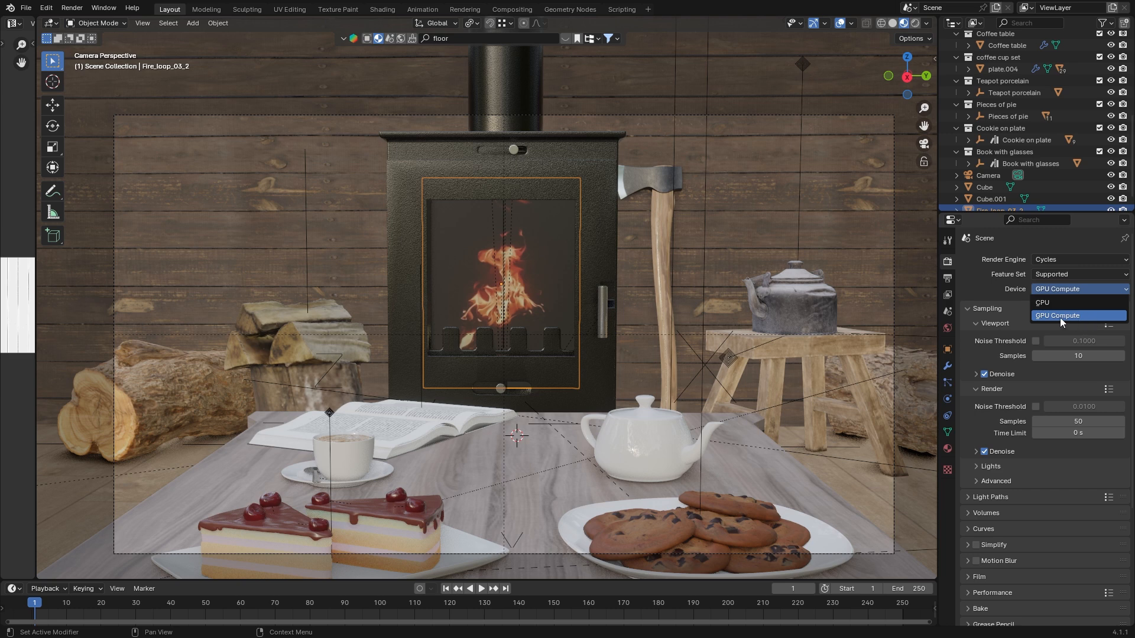
left_click(1072, 315)
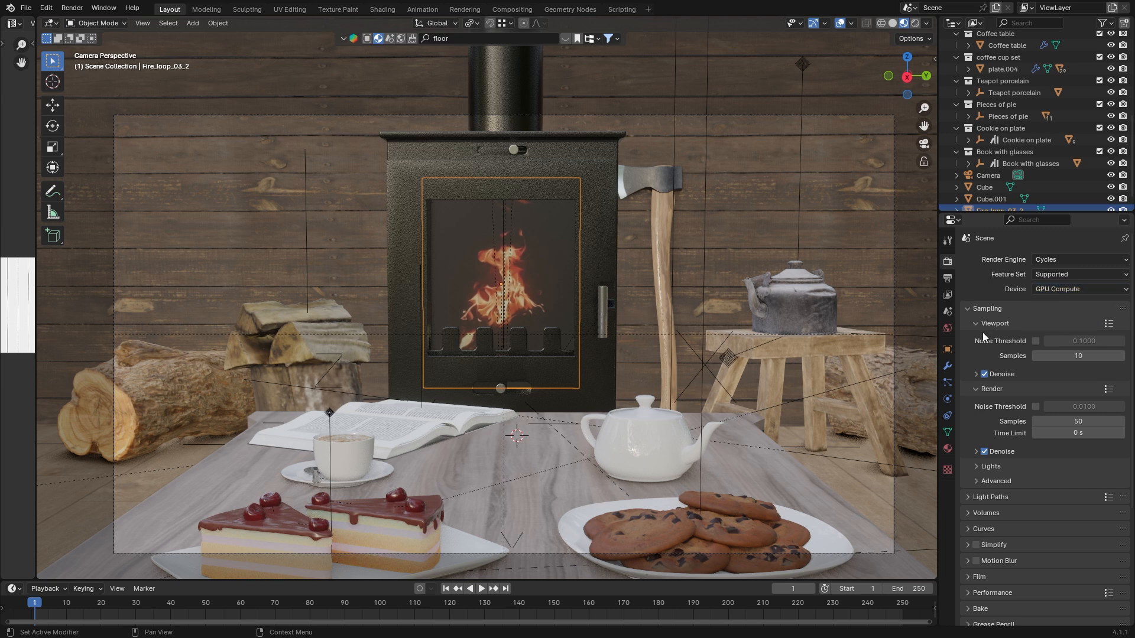
left_click(1036, 341)
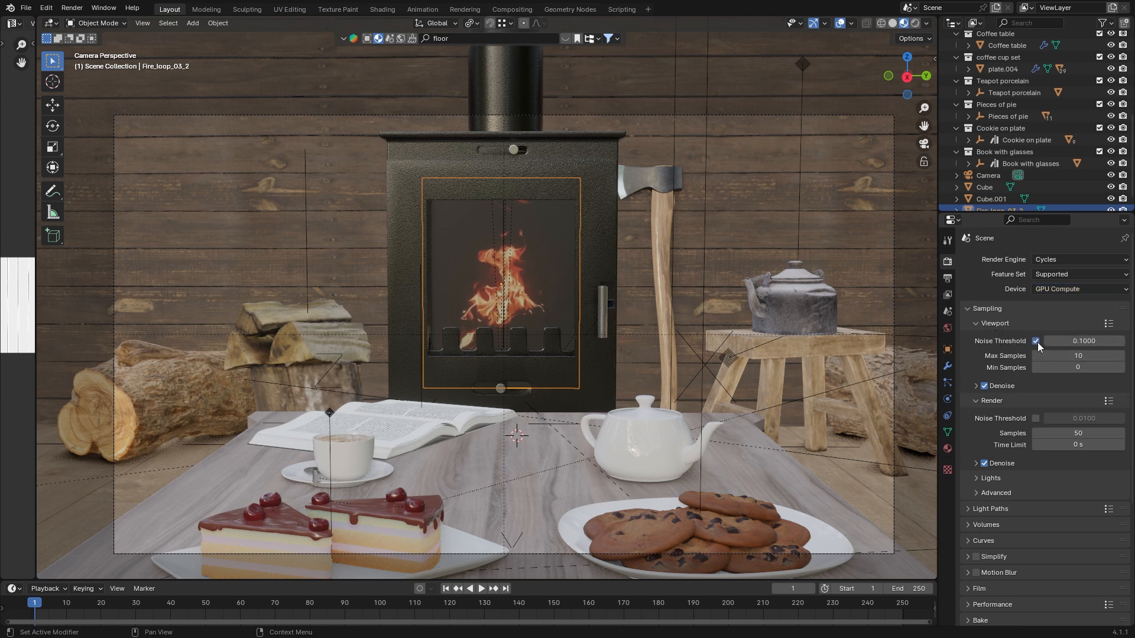
left_click(1036, 341)
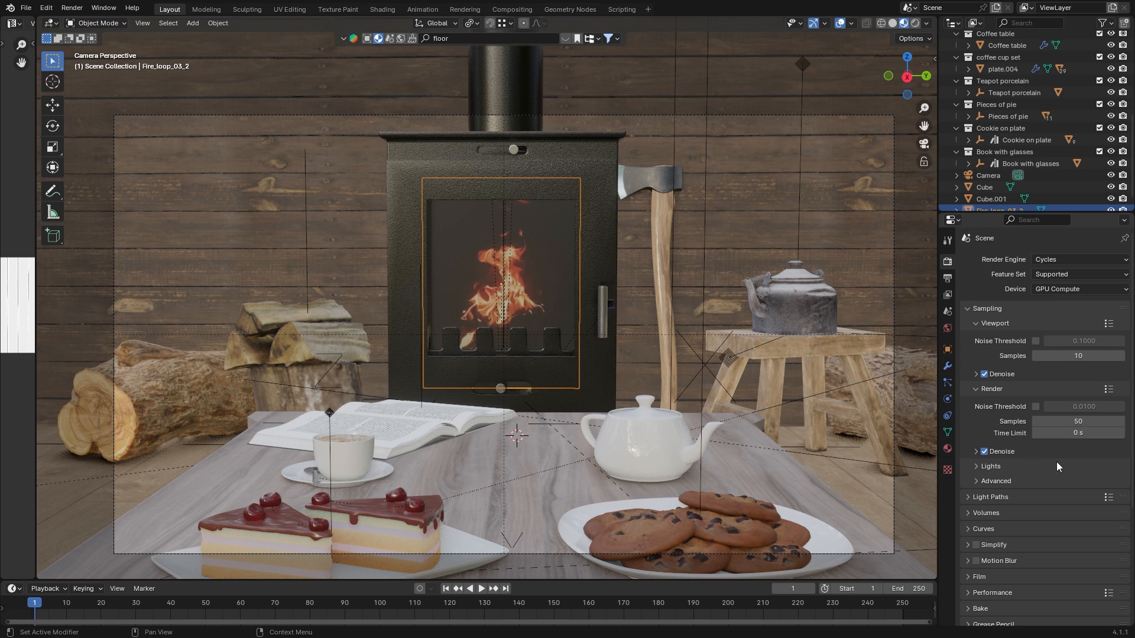
Switch the viewport to rendered shading, then add a point light at the 3D cursor and raise it along Z above the coffee table.
left_click(916, 23)
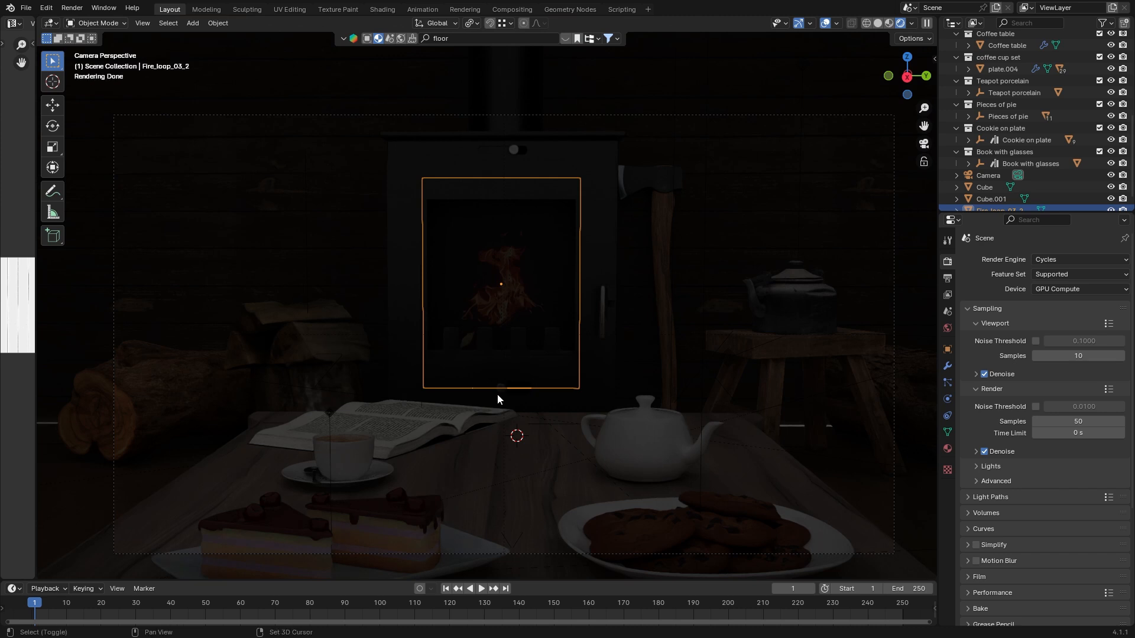
key("shift+a")
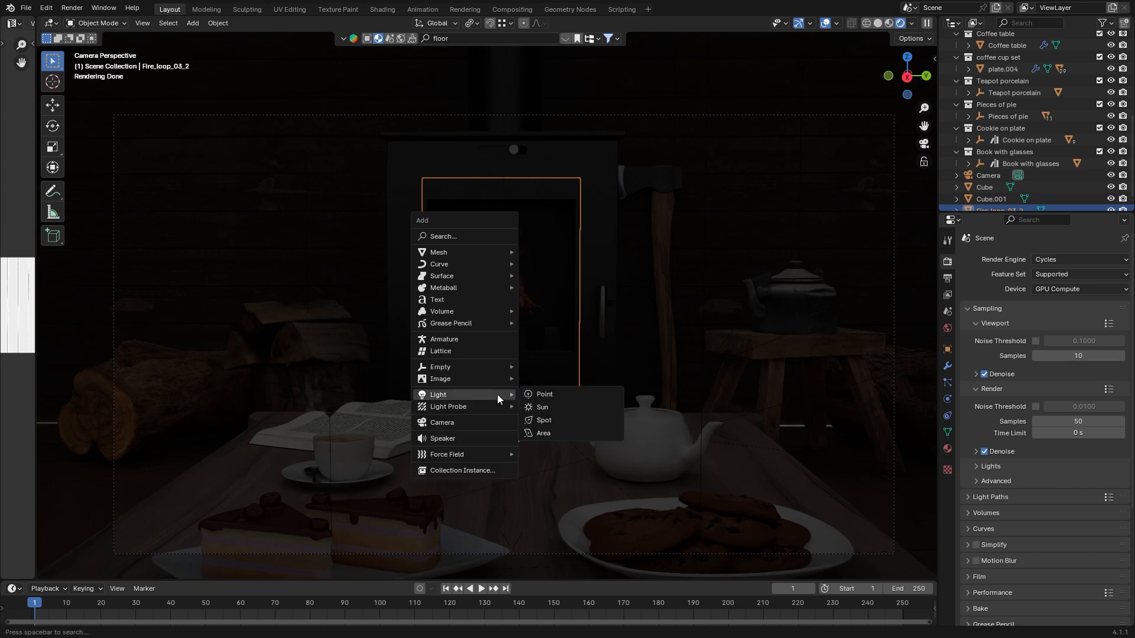
left_click(567, 392)
middle_click_drag(535, 459, 582, 418)
key("g")
key("z")
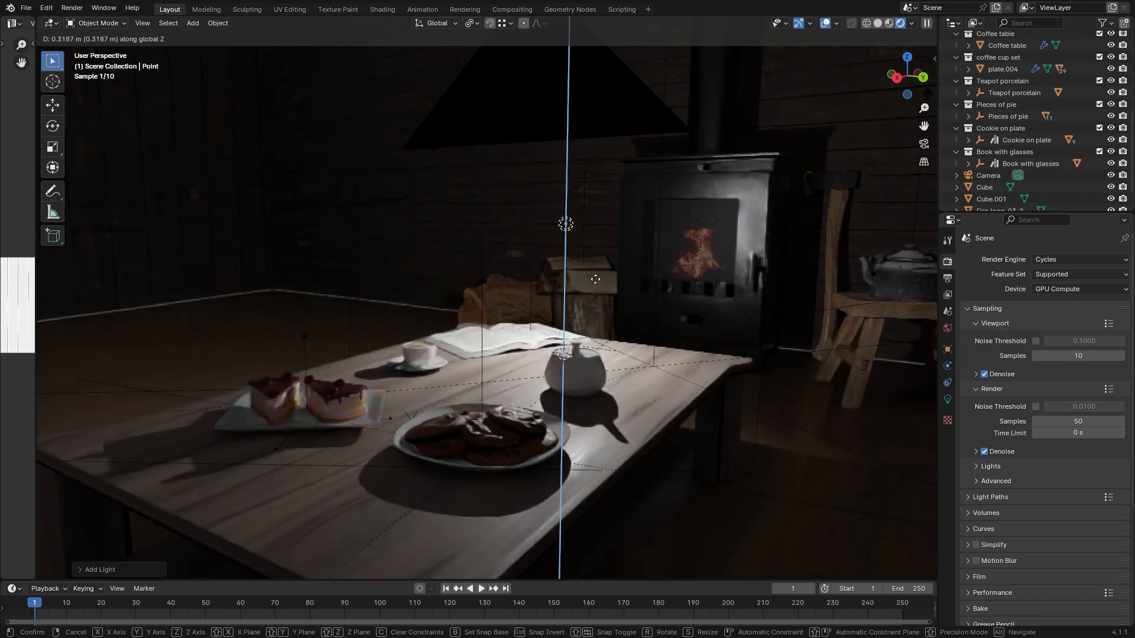
left_click(564, 240)
Move the point light horizontally, with Z locked, over the open floor on the negative Y side of the coffee table.
middle_click_drag(564, 240, 560, 319)
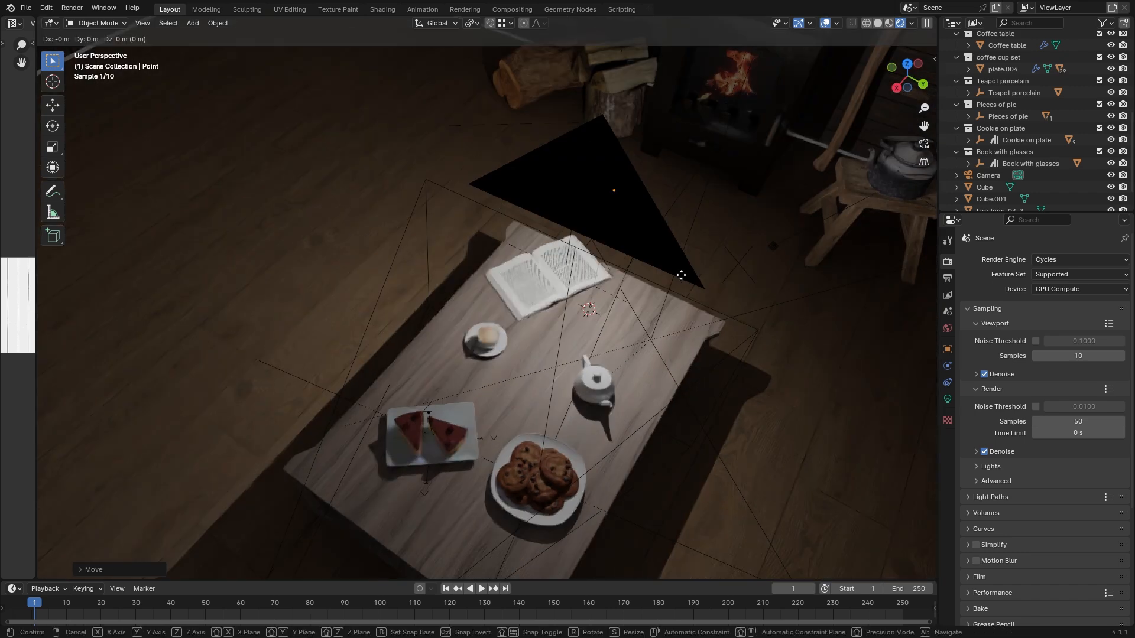
key("g")
key("shift+z")
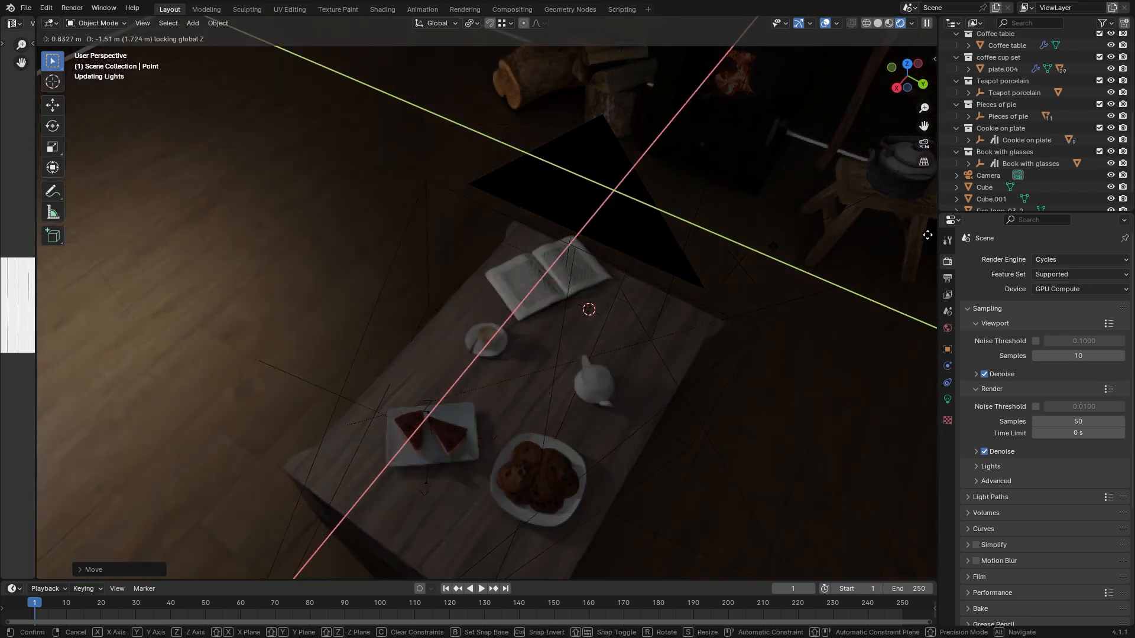
left_click(160, 238)
middle_click_drag(159, 238, 393, 331)
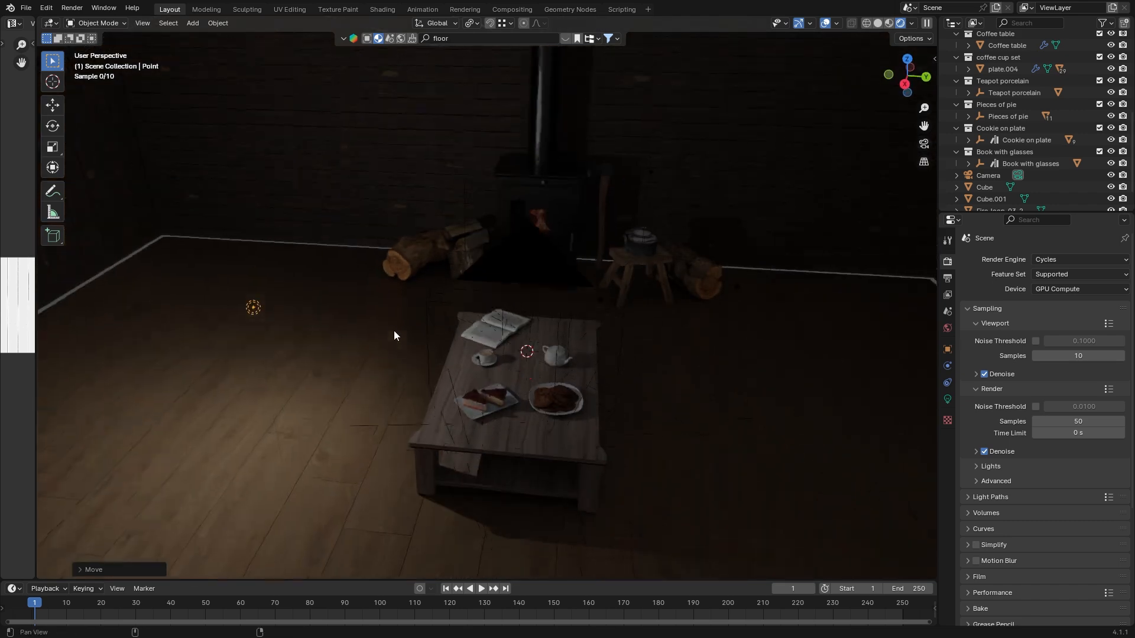
Duplicate the point light and move the copy horizontally, with Z locked, to the positive Y side of the room near the stool.
left_click(219, 24)
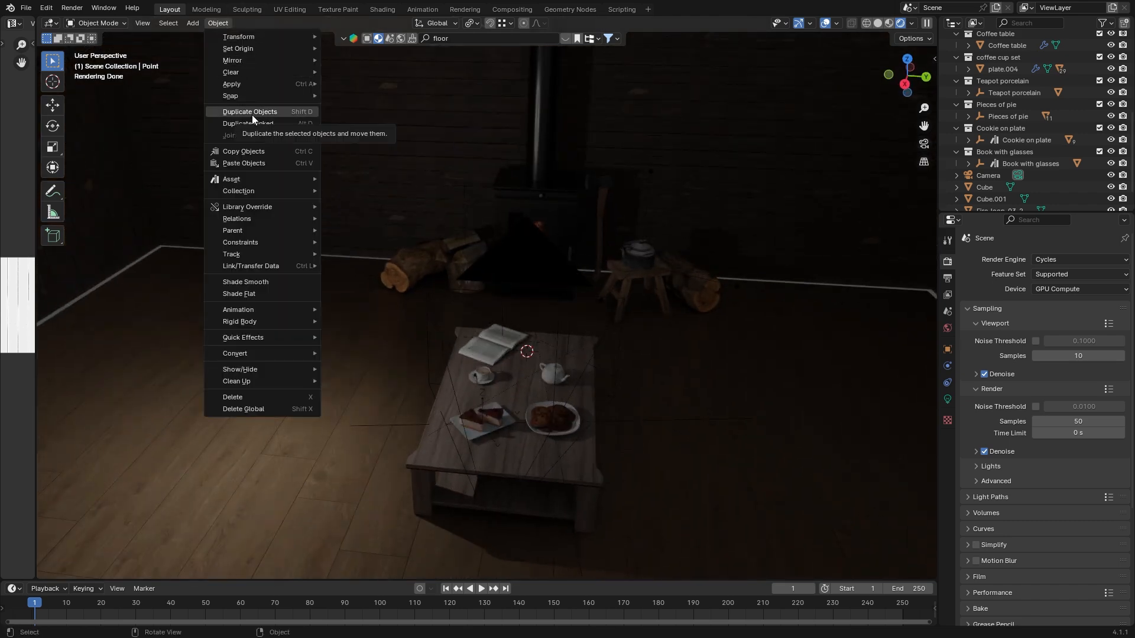
left_click(299, 113)
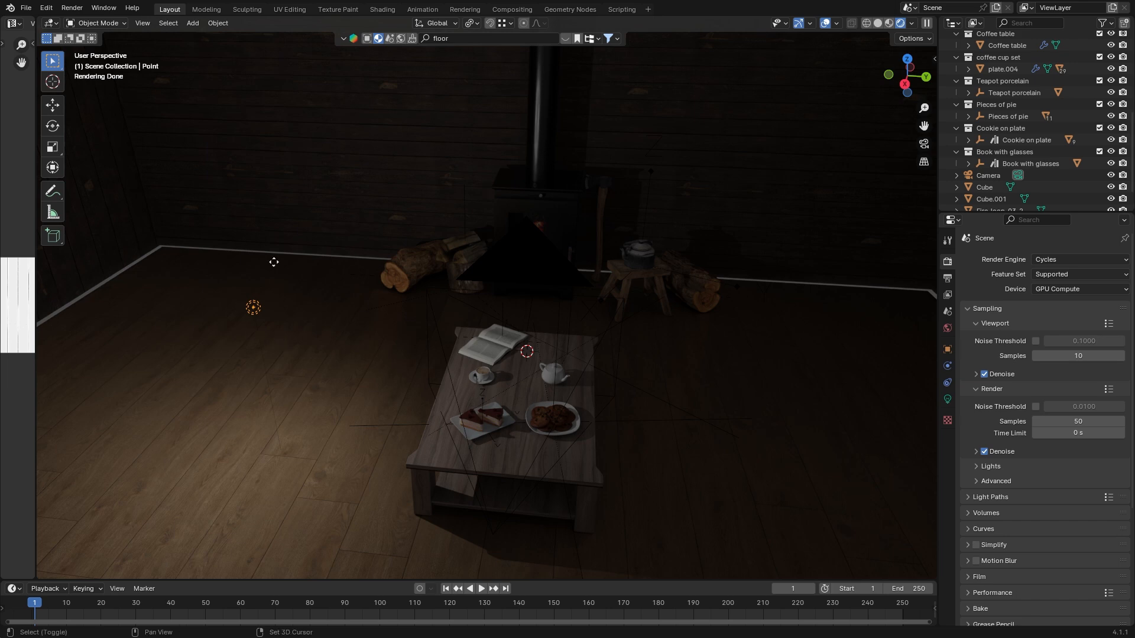
key("shift+d")
right_click(297, 319)
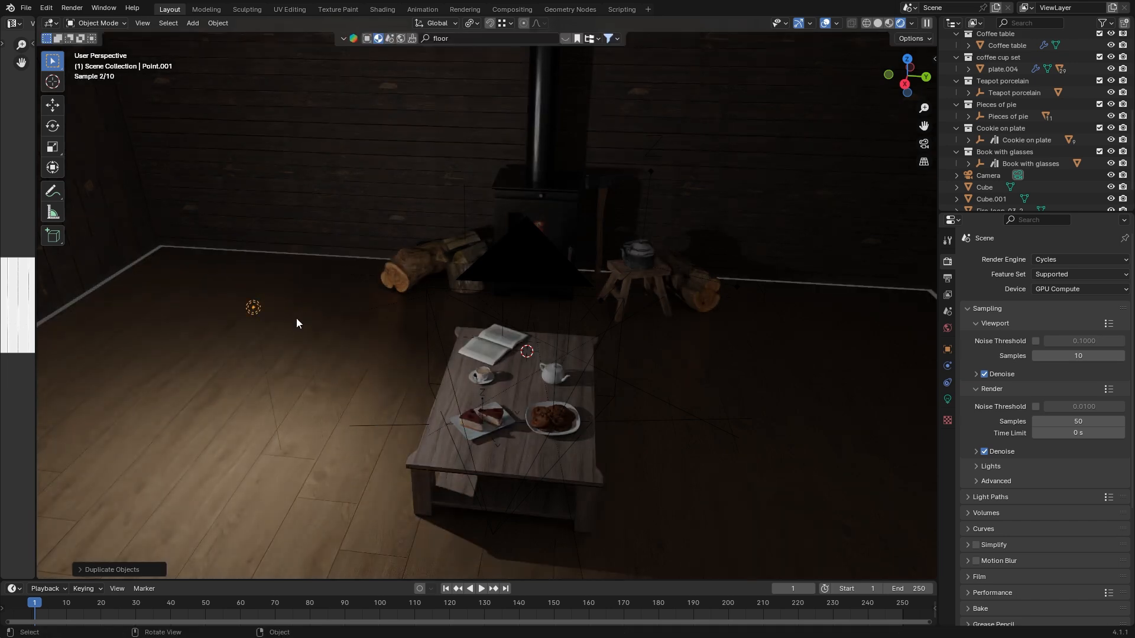
key("g")
key("shift+z")
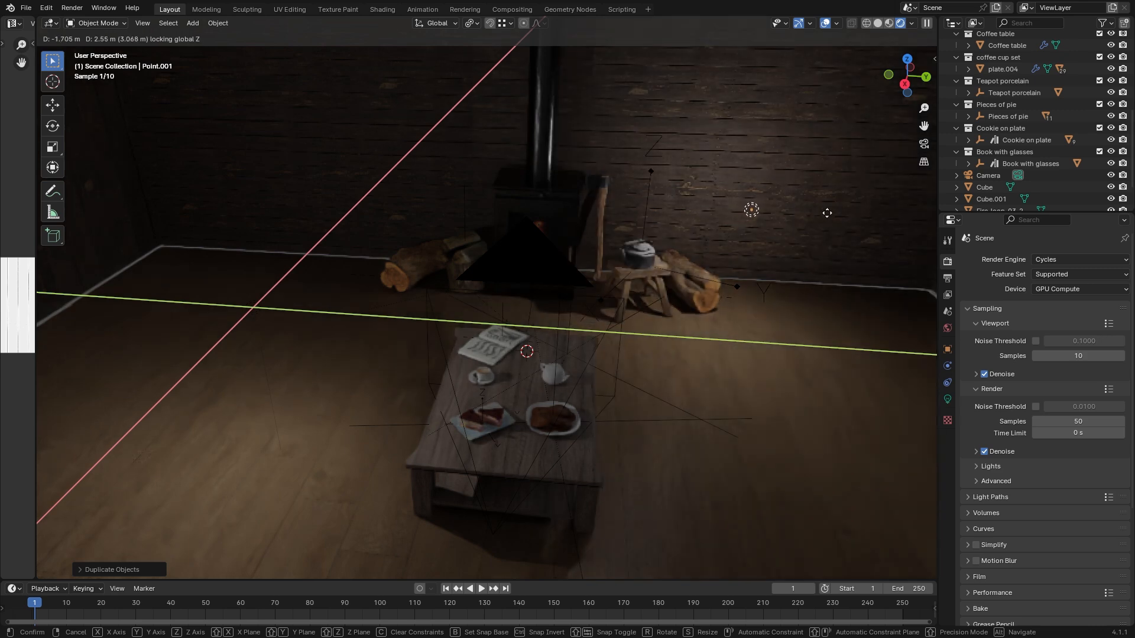
left_click(904, 206)
key("KP_0")
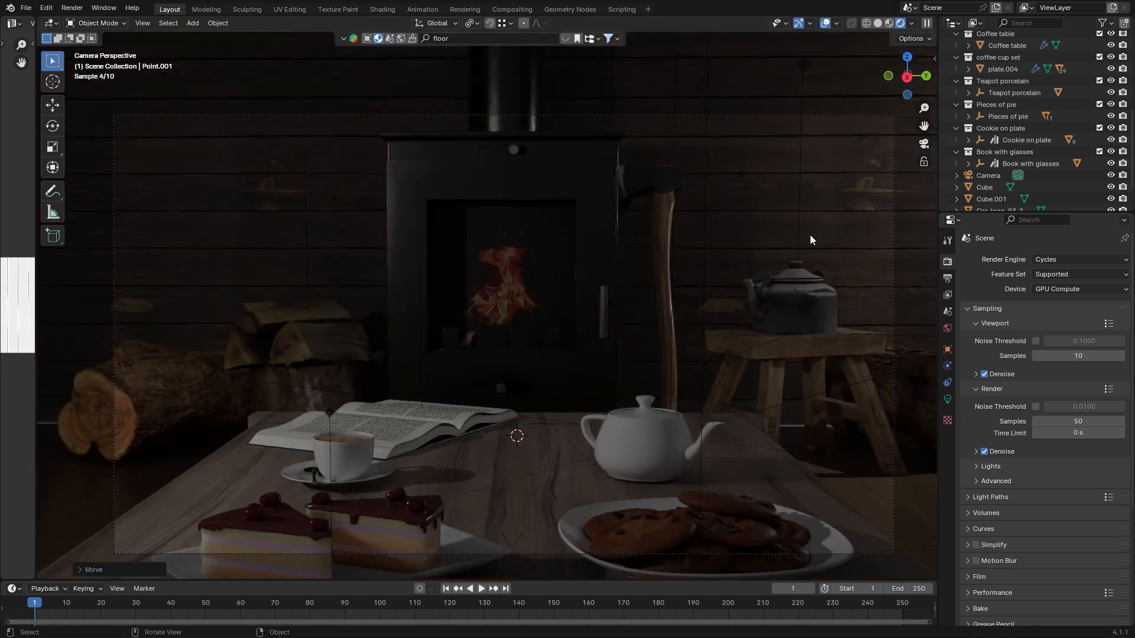
Set the original point light's power to 50 W and tint its colour a pale warm orange.
scroll(988, 188, "down", 3)
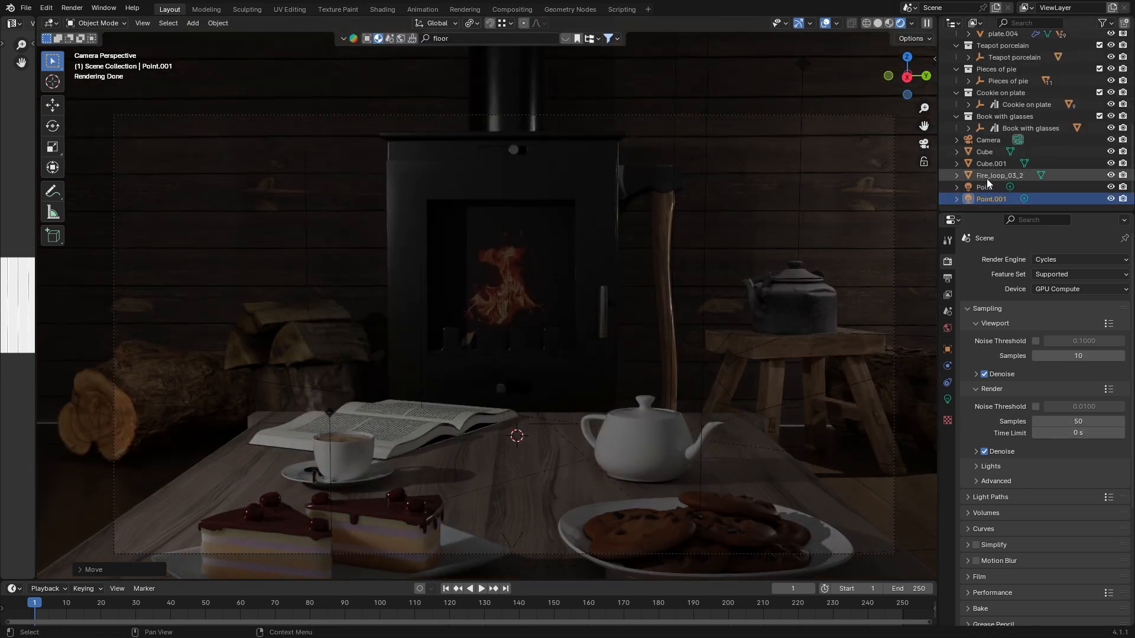
scroll(755, 203, "down", 2)
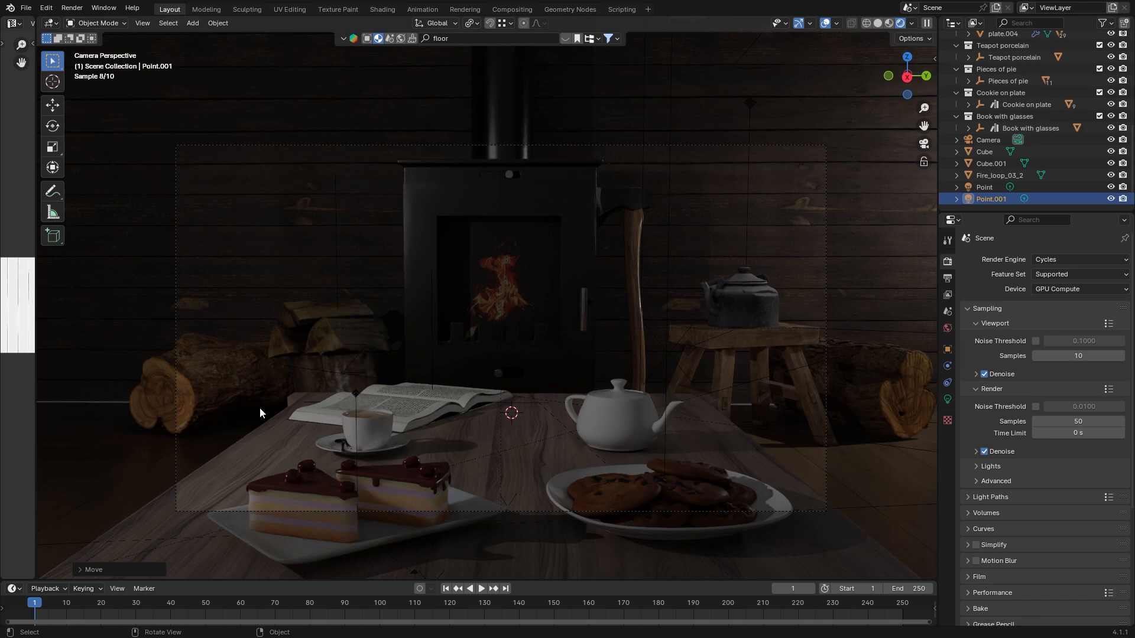
scroll(278, 293, "down", 3)
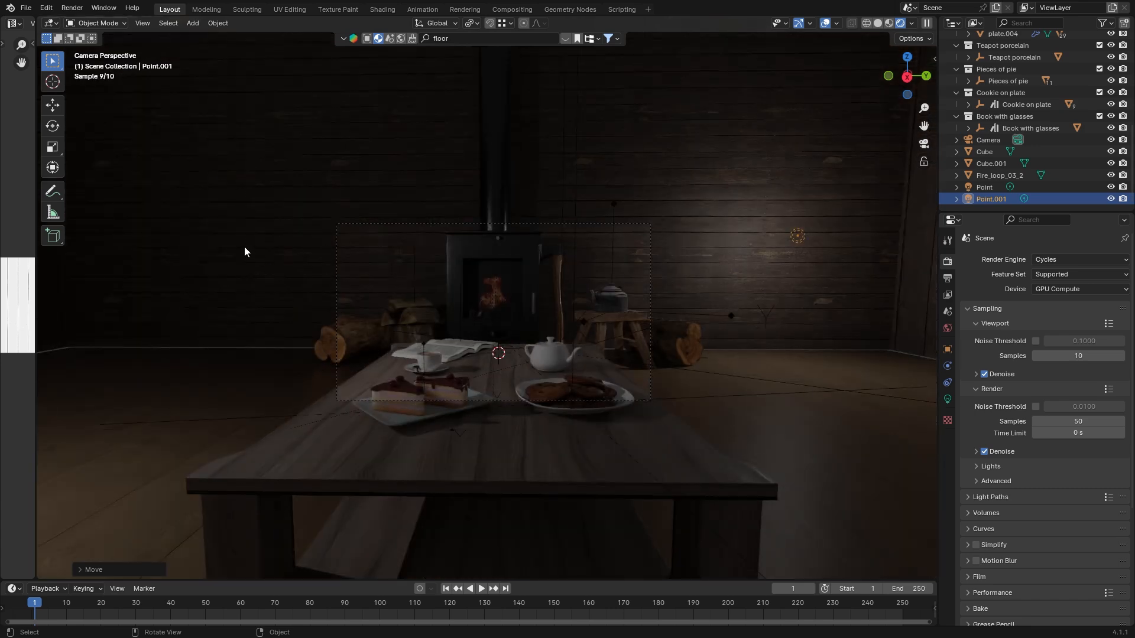
key("ctrl+z")
scroll(329, 293, "up", 2)
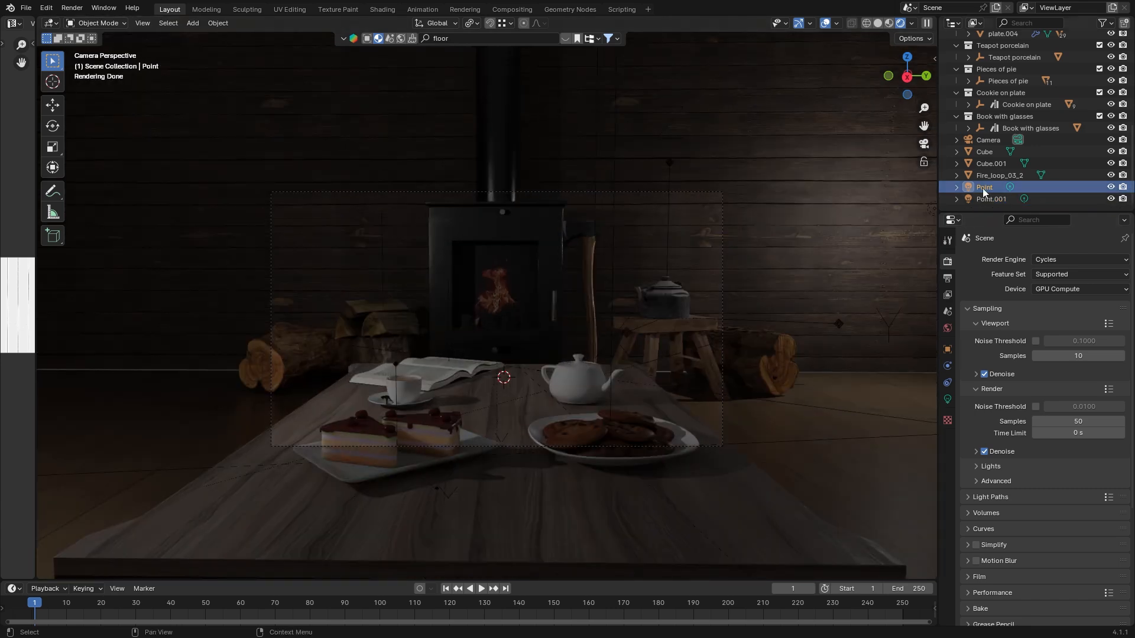
left_click(947, 401)
left_click(1063, 340)
type("50")
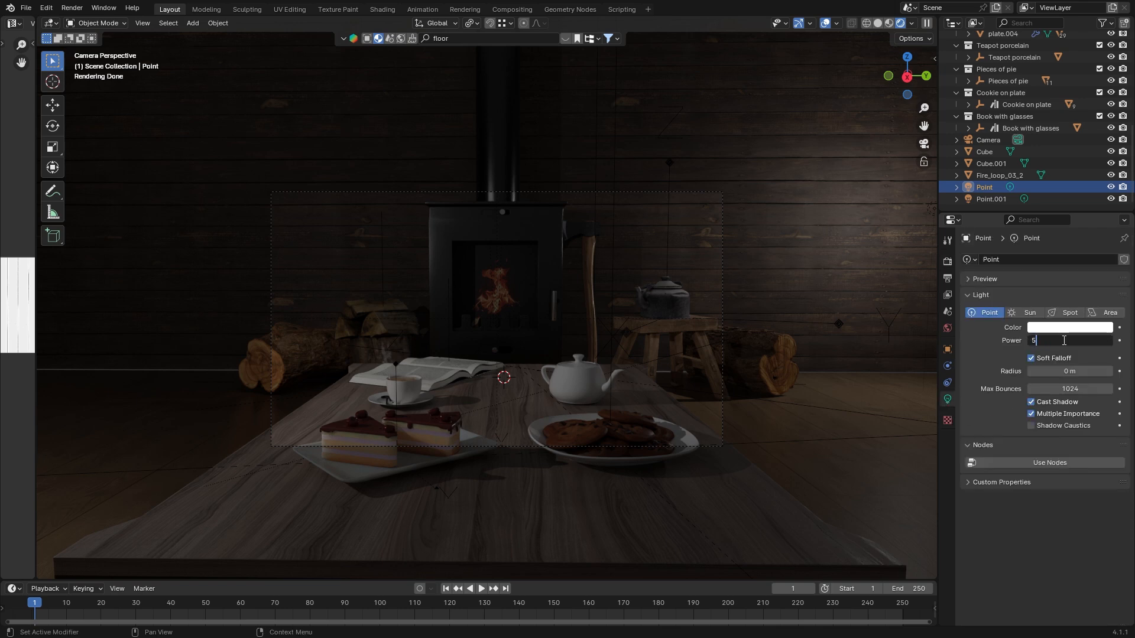
key("Return")
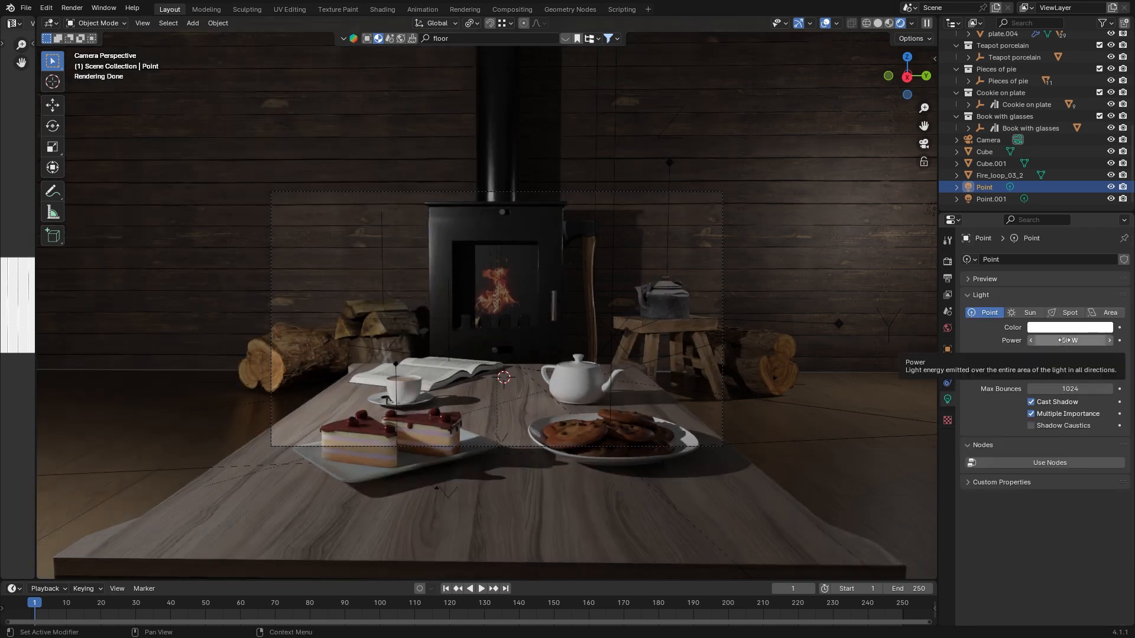
left_click(1067, 328)
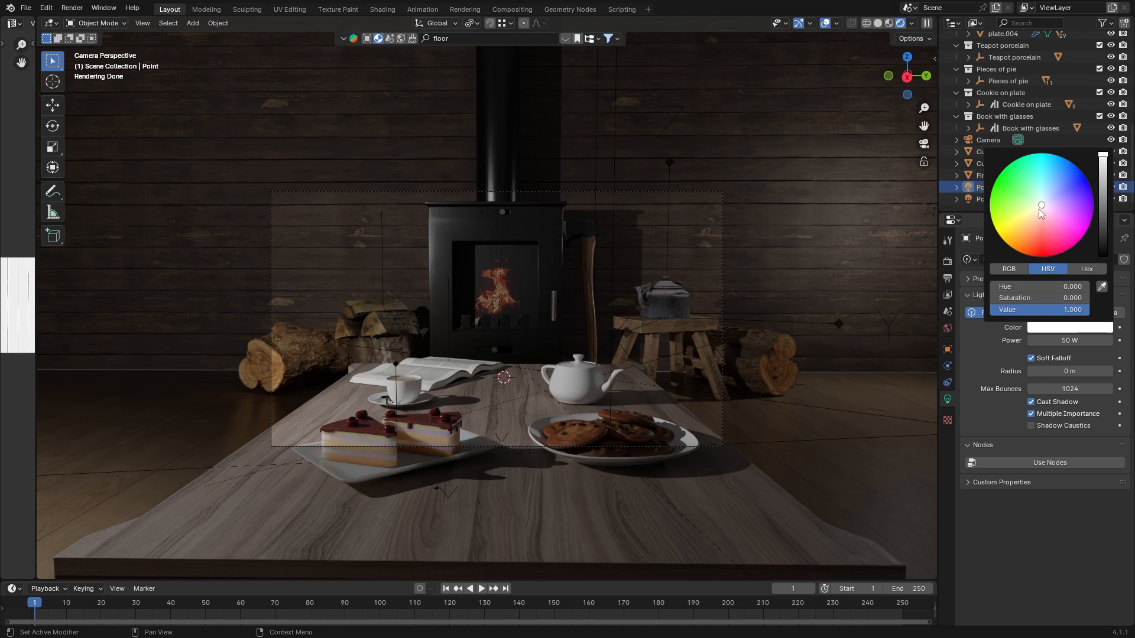
left_click_drag(1039, 209, 1034, 220)
Lower the warm point light along Z, then move it along negative X toward the stove wall.
scroll(190, 197, "down", 3)
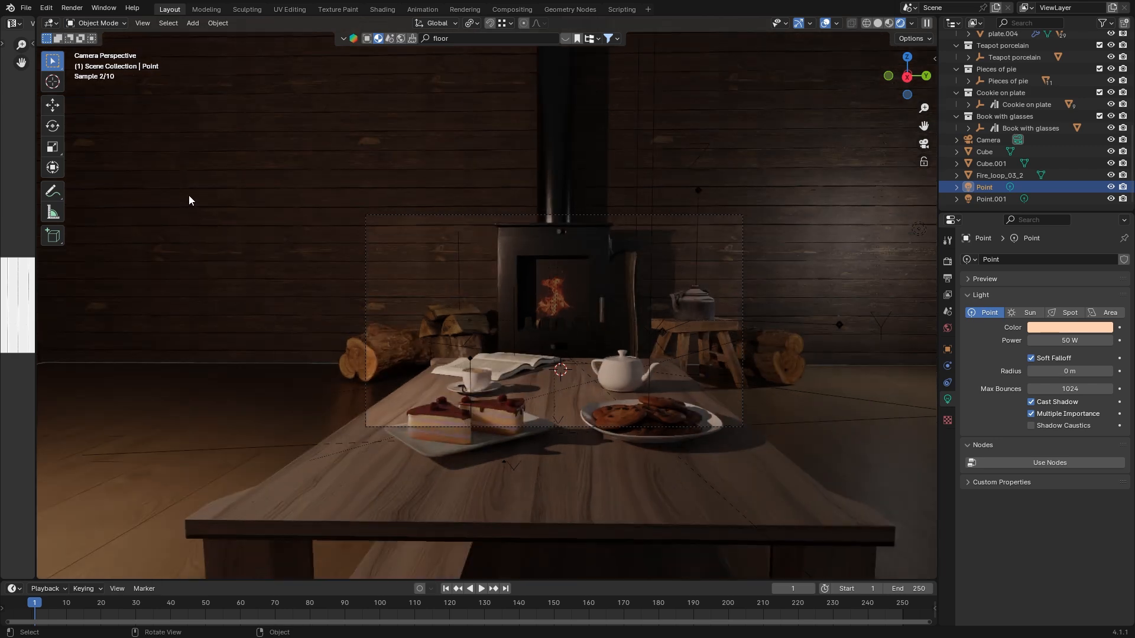
scroll(300, 199, "down", 3)
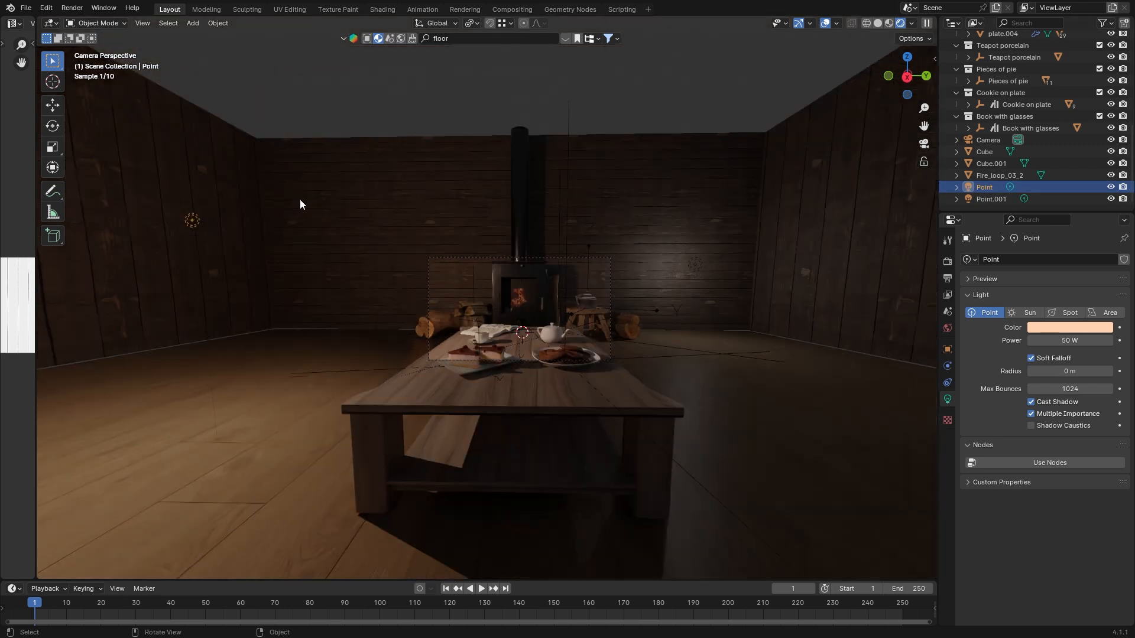
key("g")
key("z")
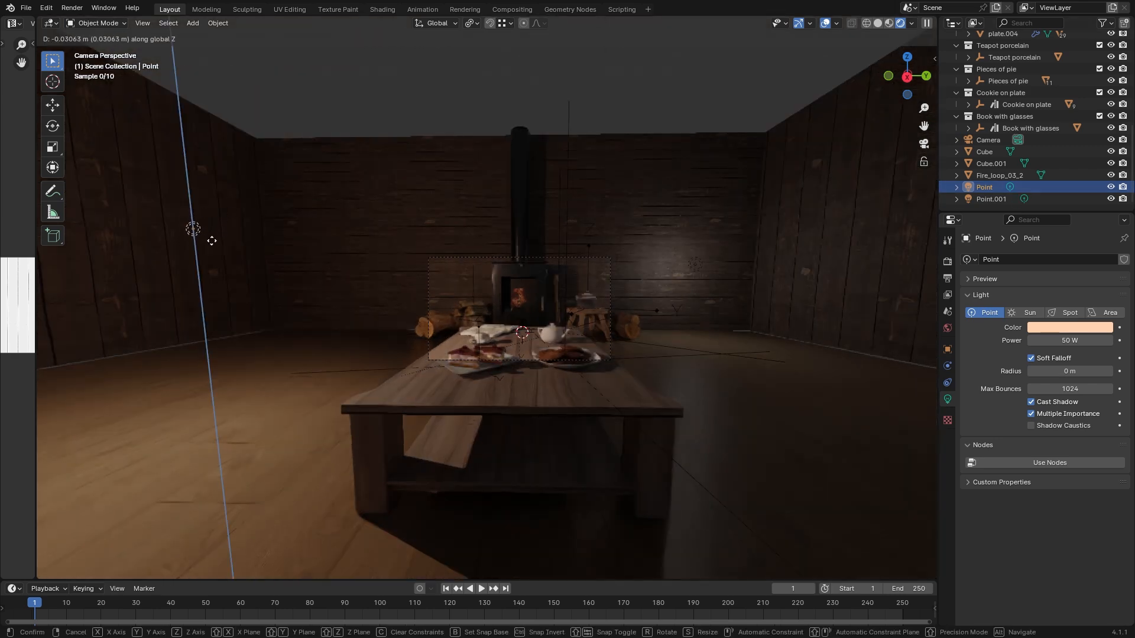
key("y")
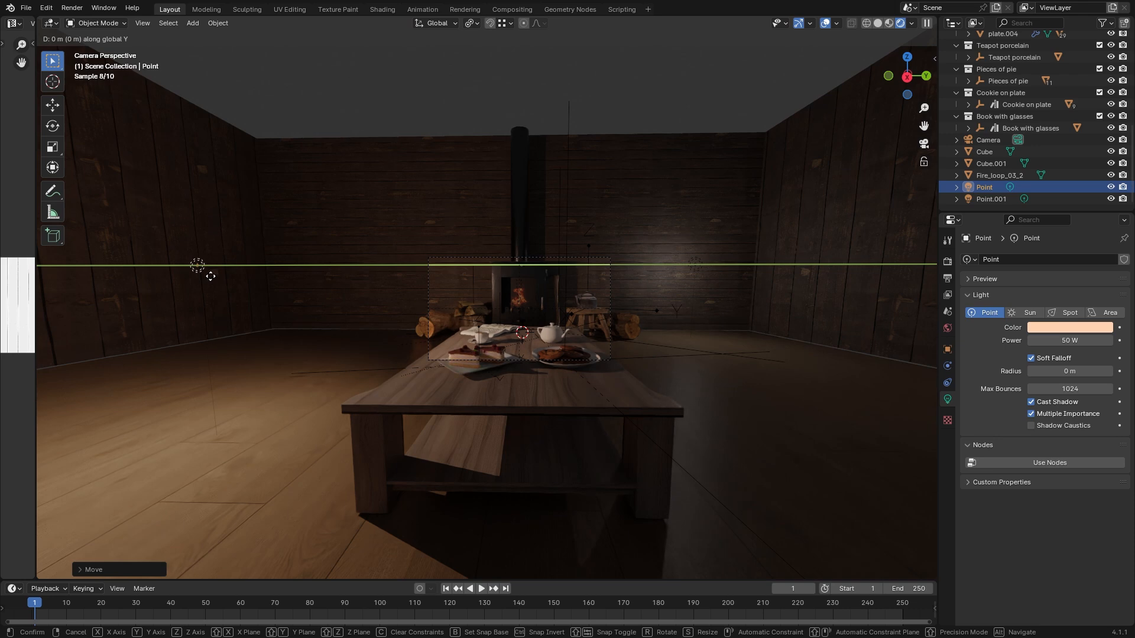
key("x")
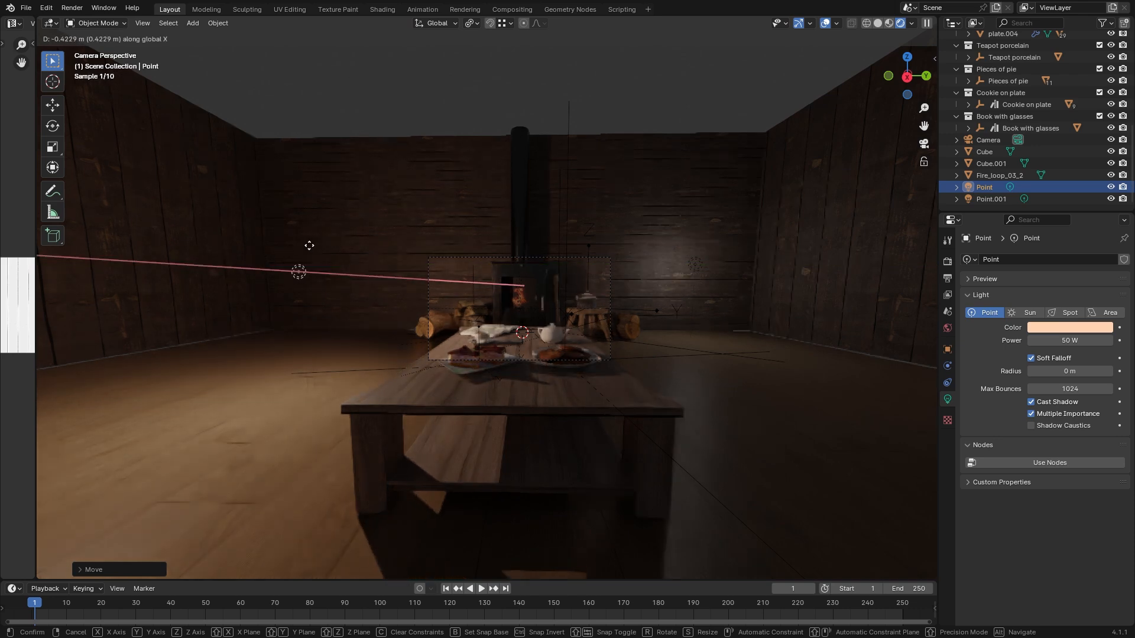
left_click(371, 237)
scroll(442, 236, "up", 5)
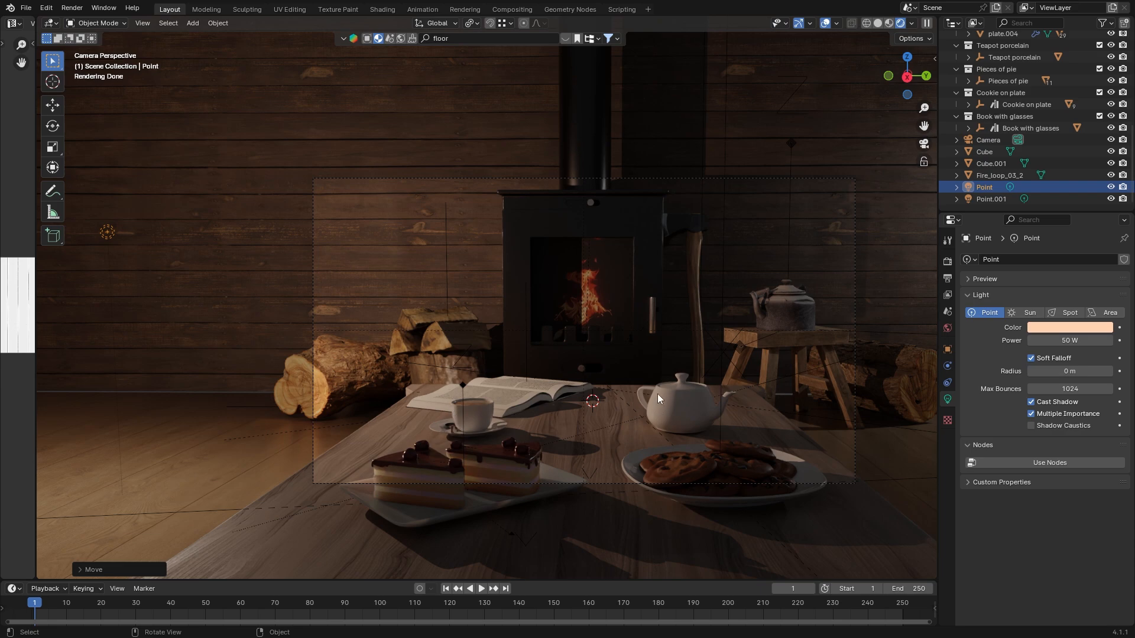
Set the warm point light's power to 20 W, then reduce it to 10 W.
left_click(1072, 341)
type("20")
key("Return")
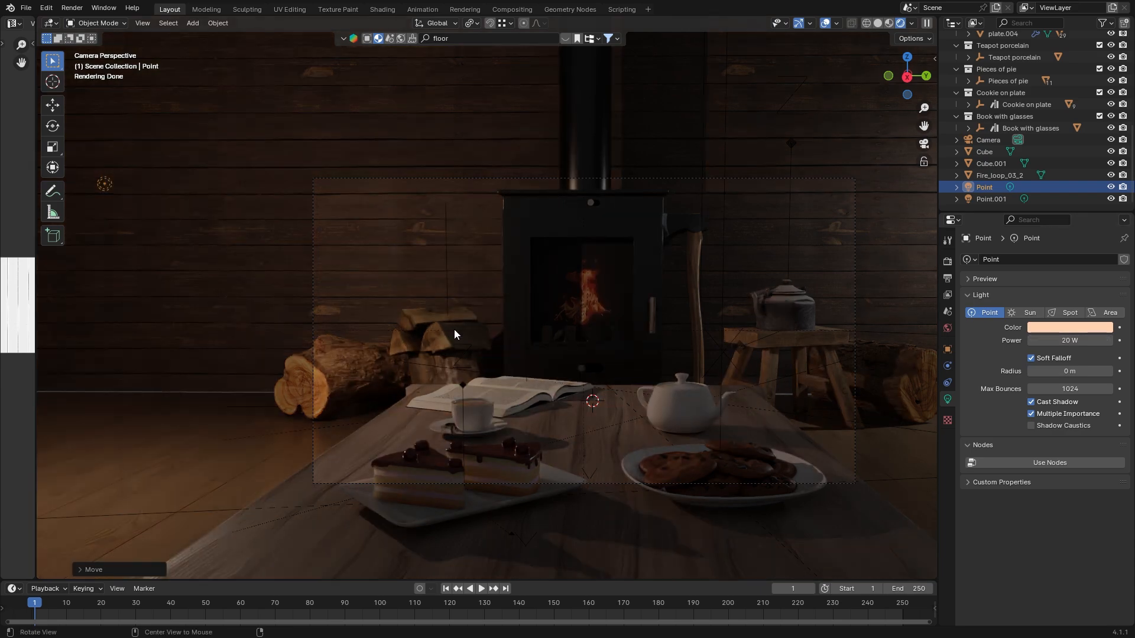
middle_click_drag(453, 329, 433, 348)
left_click(1078, 340)
type("10")
key("Return")
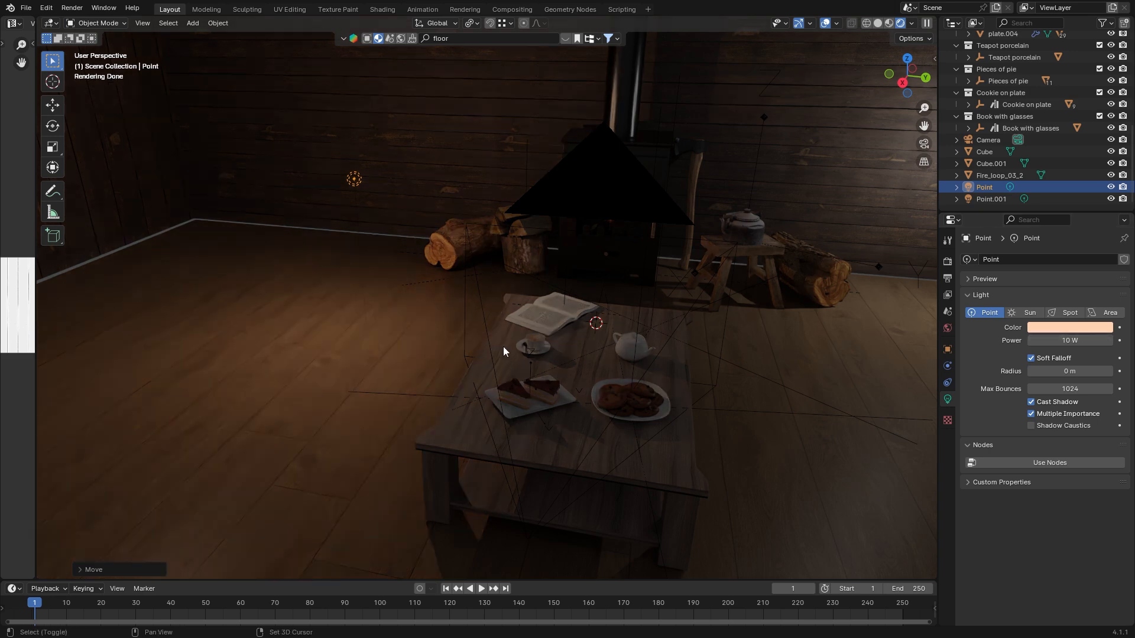
Add a spot light raised above the coffee table's edge, then move it along negative Y over the open floor.
key("shift+a")
mouse_move(503, 341)
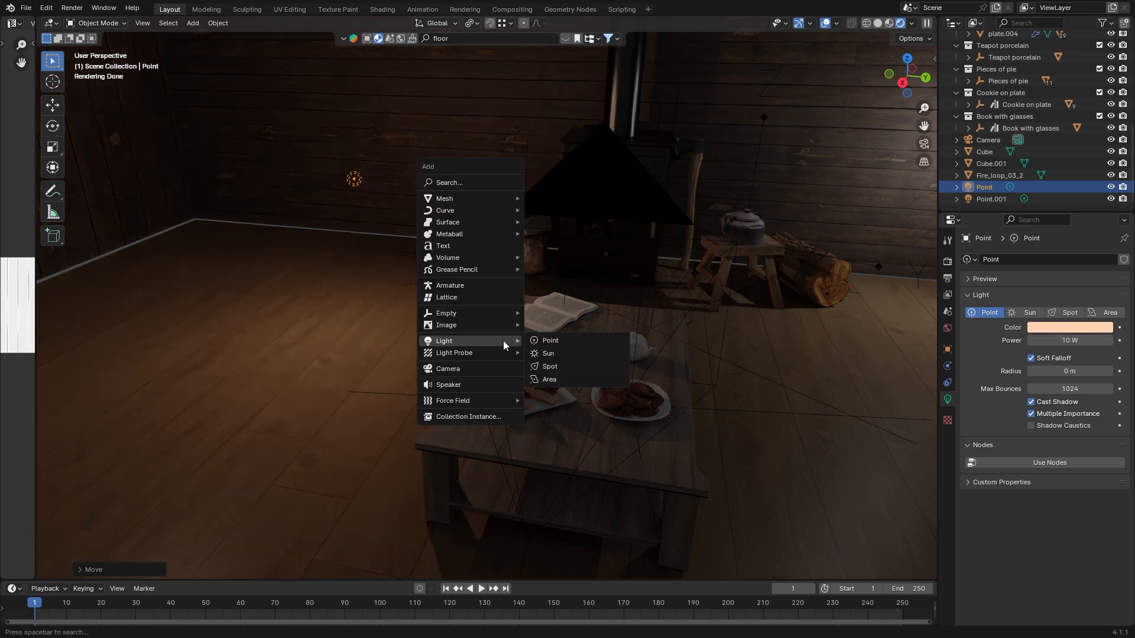
left_click(560, 373)
key("g")
key("z")
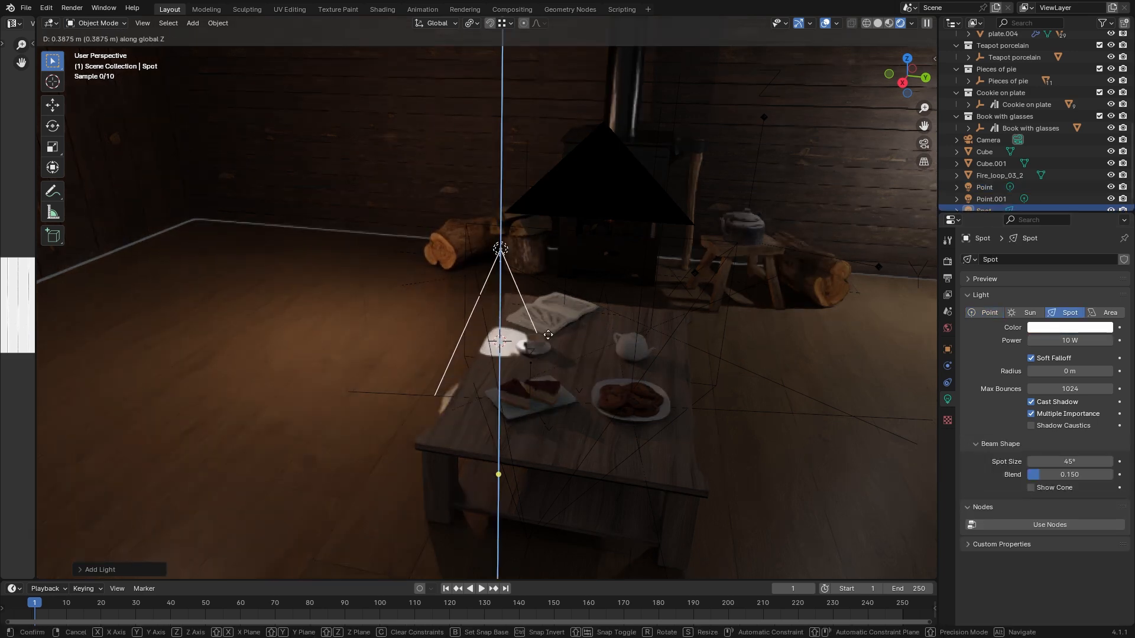
key("z")
key("z")
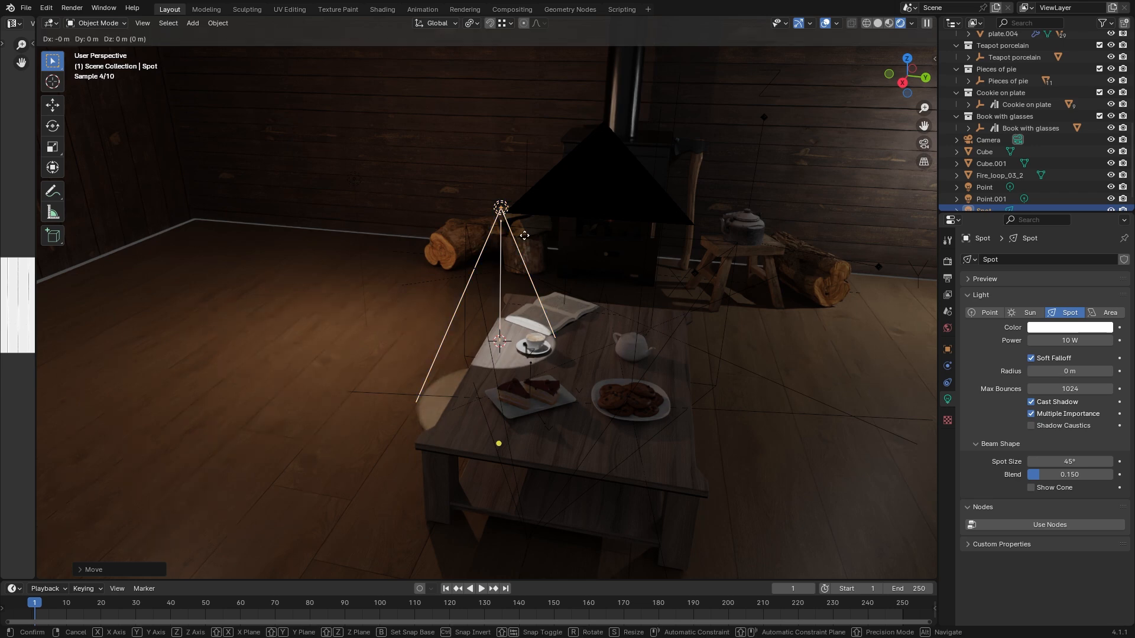
key("y")
left_click(266, 329)
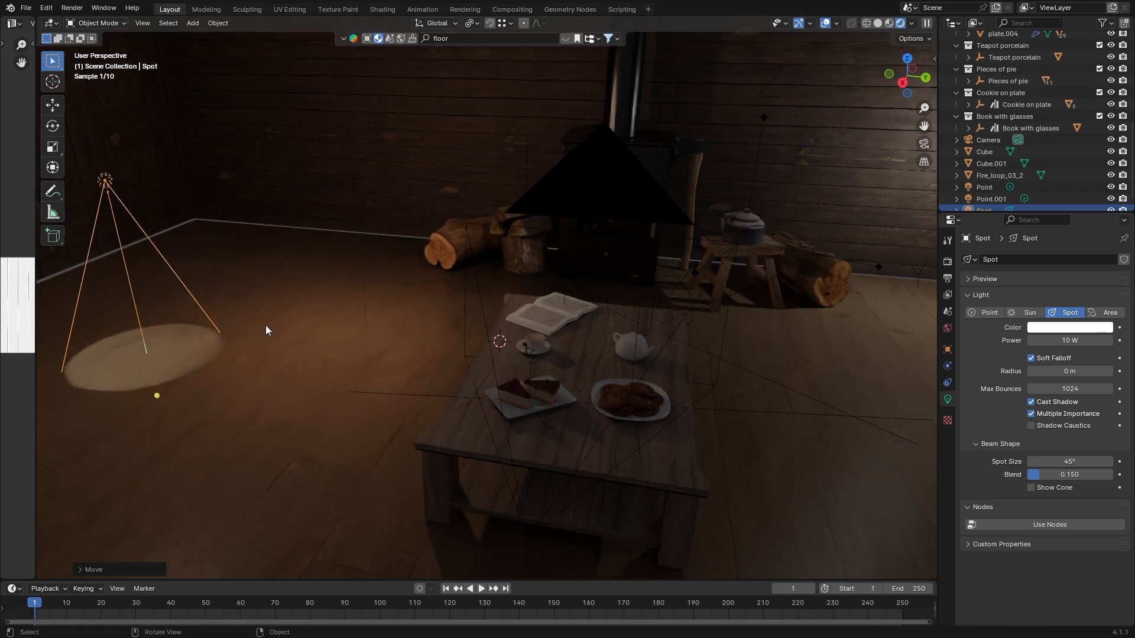
Aim the spot light at the coffee table and set its power to 50 W, then raise it to 100 W.
middle_click_drag(156, 364, 191, 409, "shift")
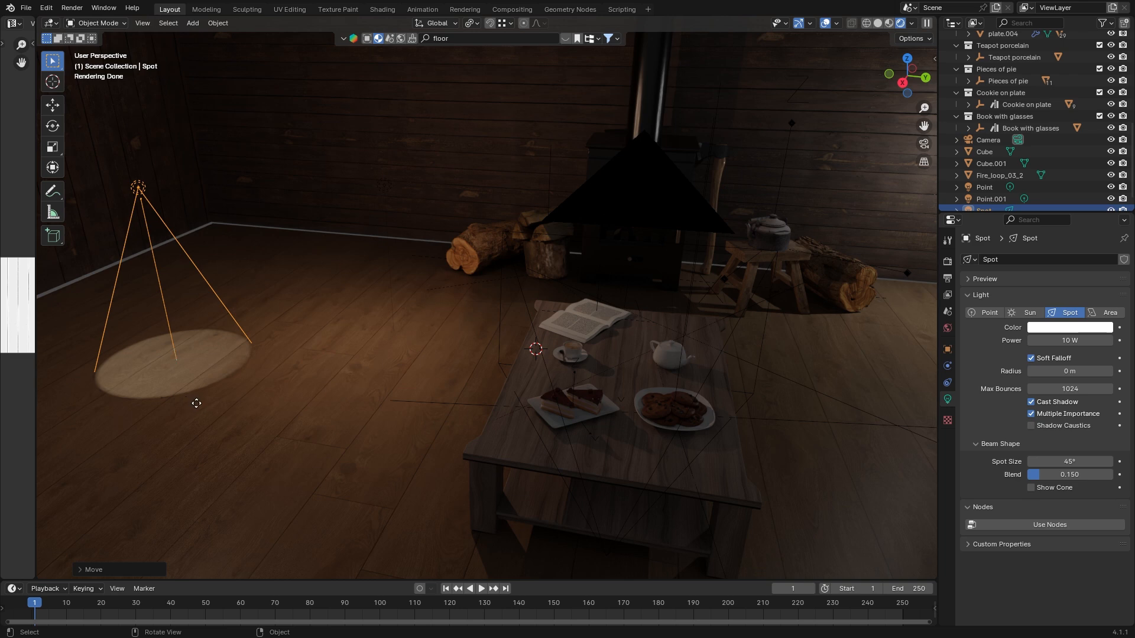
left_click_drag(196, 403, 534, 371)
left_click(1072, 341)
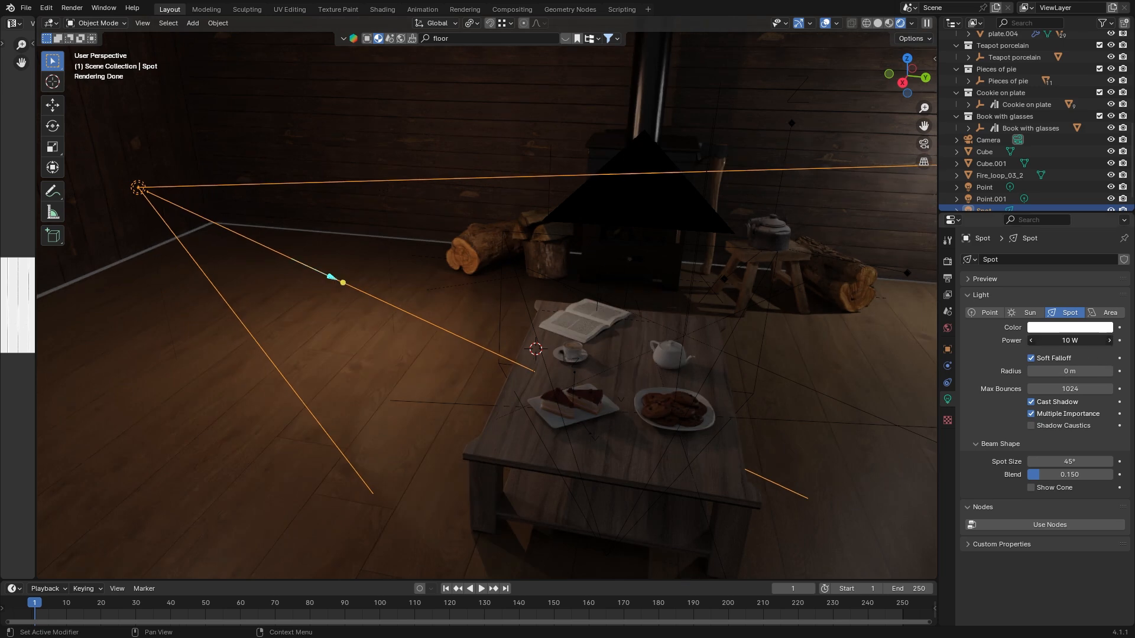
type("50")
key("Return")
left_click(1072, 340)
type("100")
key("Return")
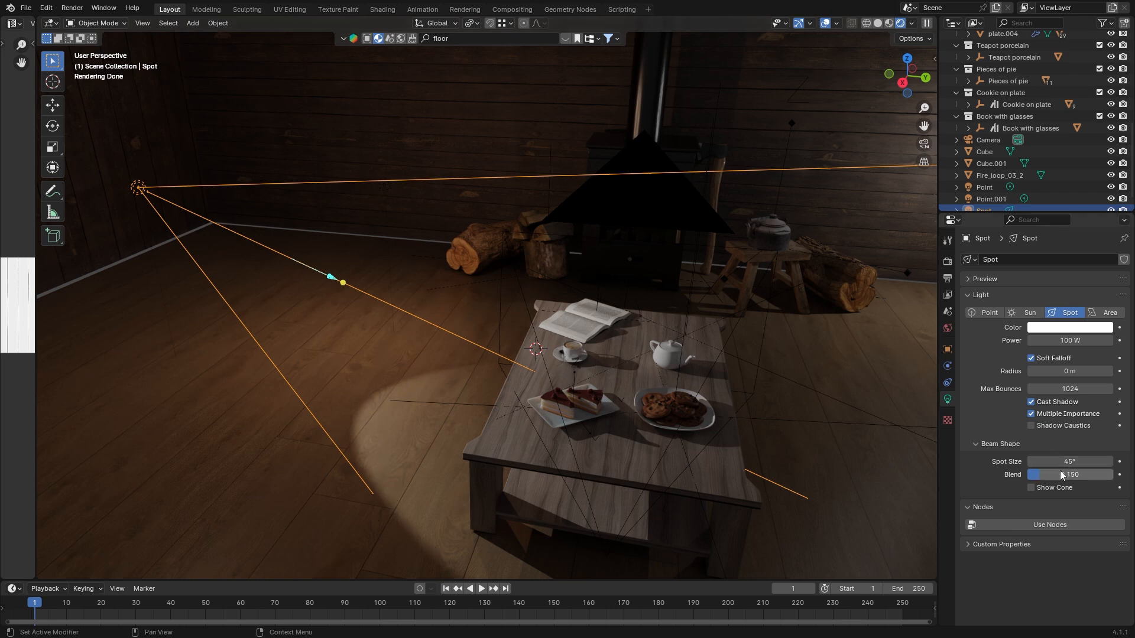
Set the spot light's blend to 0.409 and spot size to 53.9°, adjusting its aim across the table and its position along Y.
mouse_move(1059, 474)
left_mouse_down()
mouse_move(1129, 475)
mouse_move(1043, 475)
mouse_move(1062, 475)
left_mouse_up()
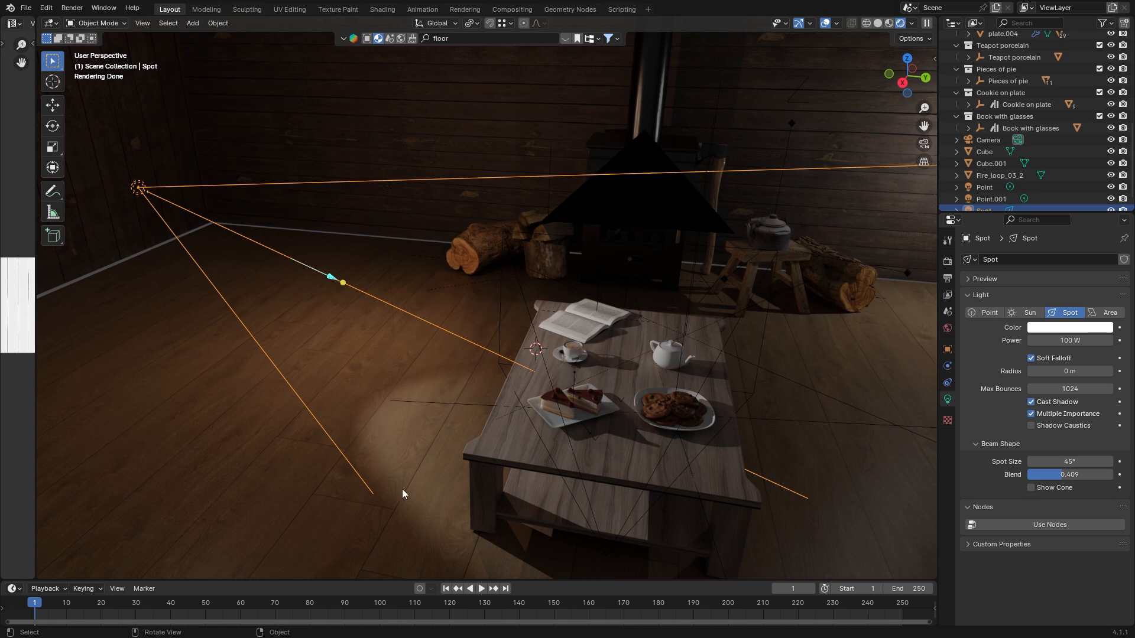
left_click_drag(331, 276, 578, 358)
key("g")
key("y")
left_click(222, 280)
Tint the spot light's colour a pale warm orange with hue 0.080 and saturation 0.196.
scroll(225, 281, "down", 2)
left_click(1069, 327)
left_click(1039, 214)
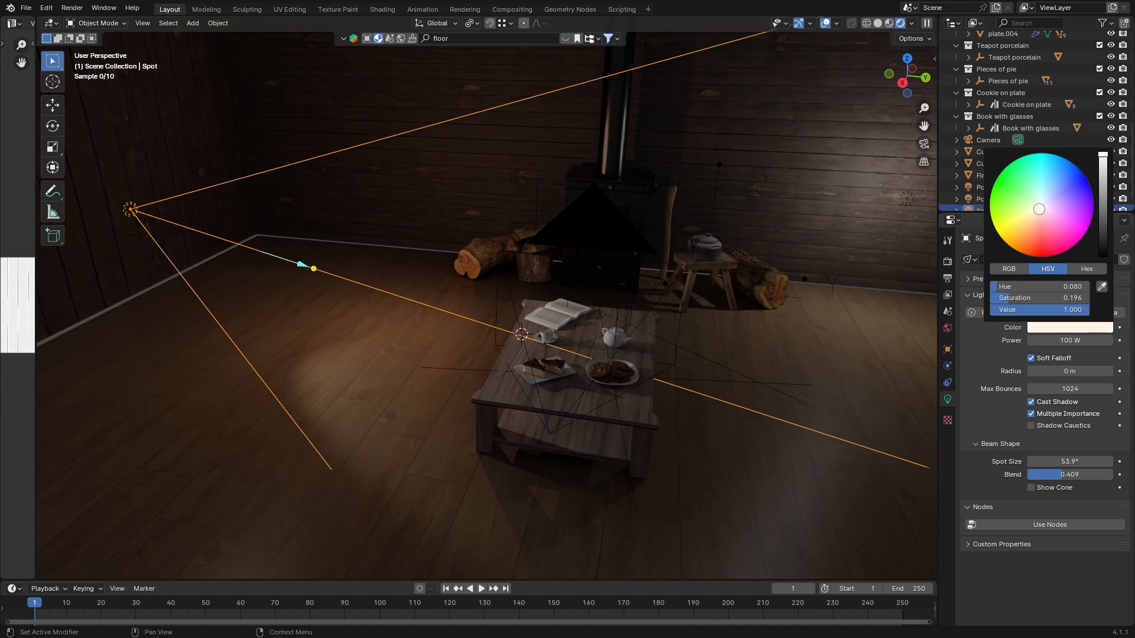
Switch to the camera view, then move the white point light beside the stove wall along positive Y and raise it along Z.
left_click(923, 144)
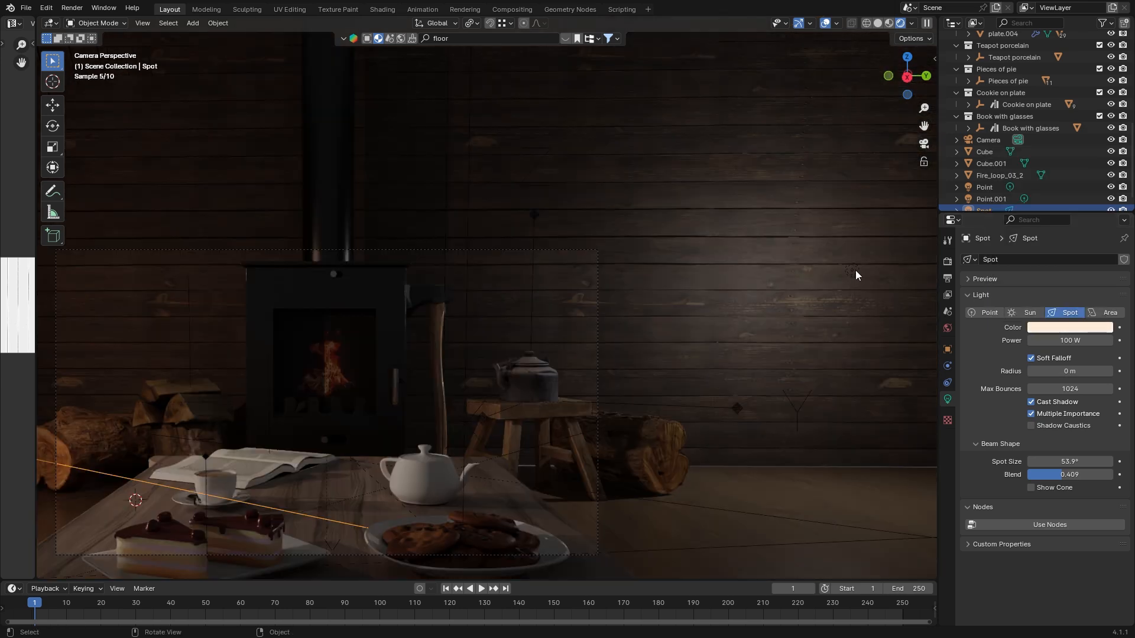
left_click(855, 271)
key("g")
key("y")
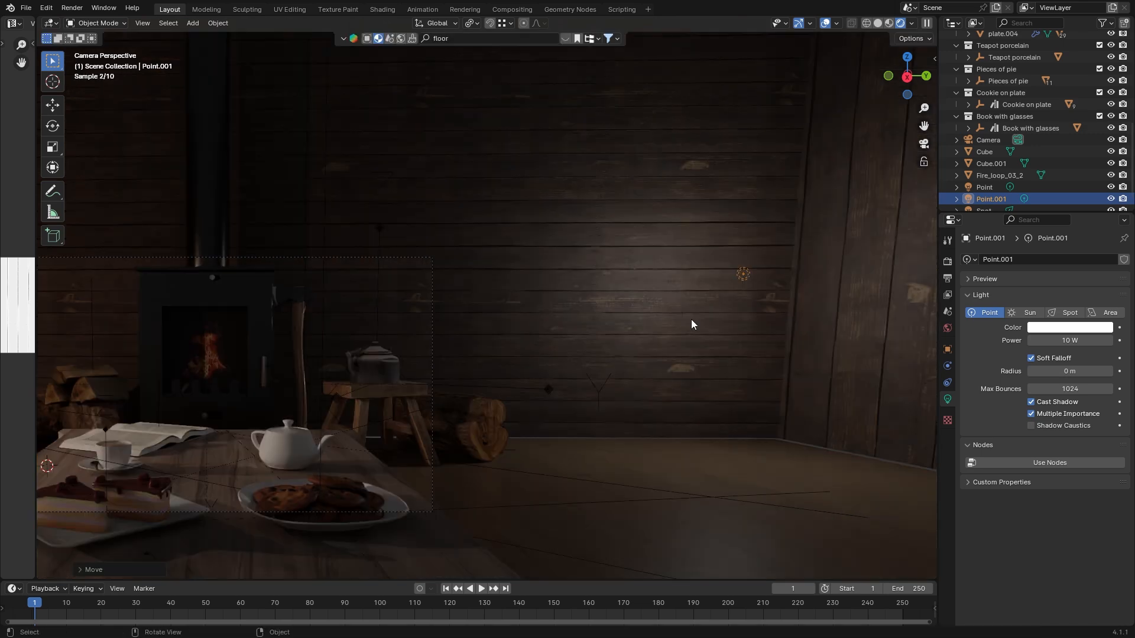
key("g")
key("z")
left_click(708, 260)
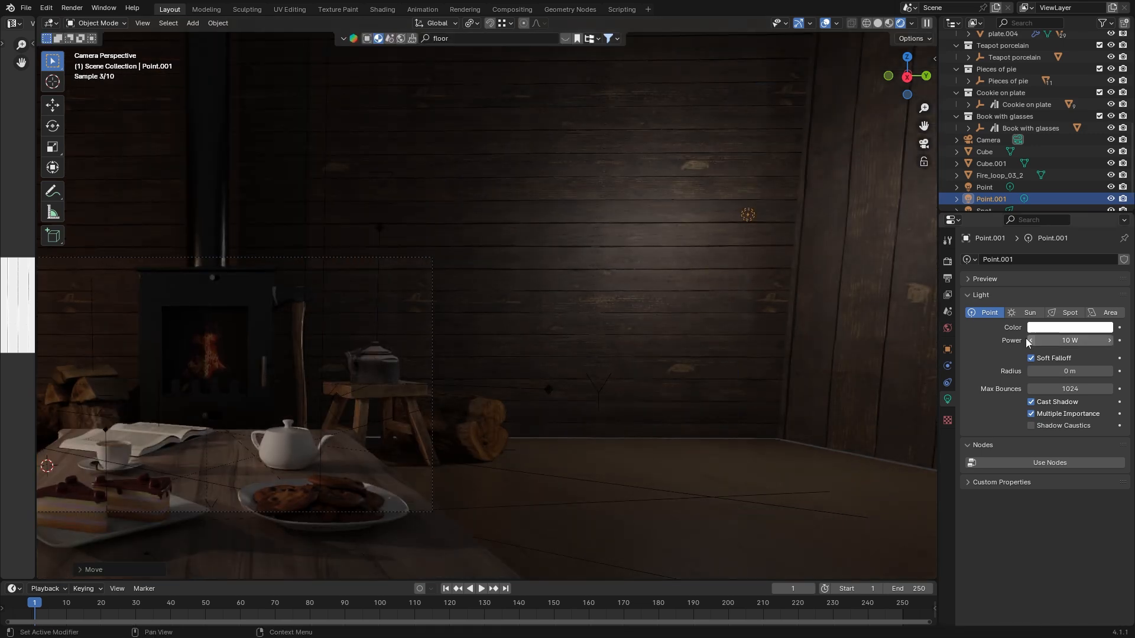
Tint the raised point light's colour a pale peach and save the file.
left_click(1069, 327)
left_click(1033, 215)
left_click_drag(1033, 215, 1036, 218)
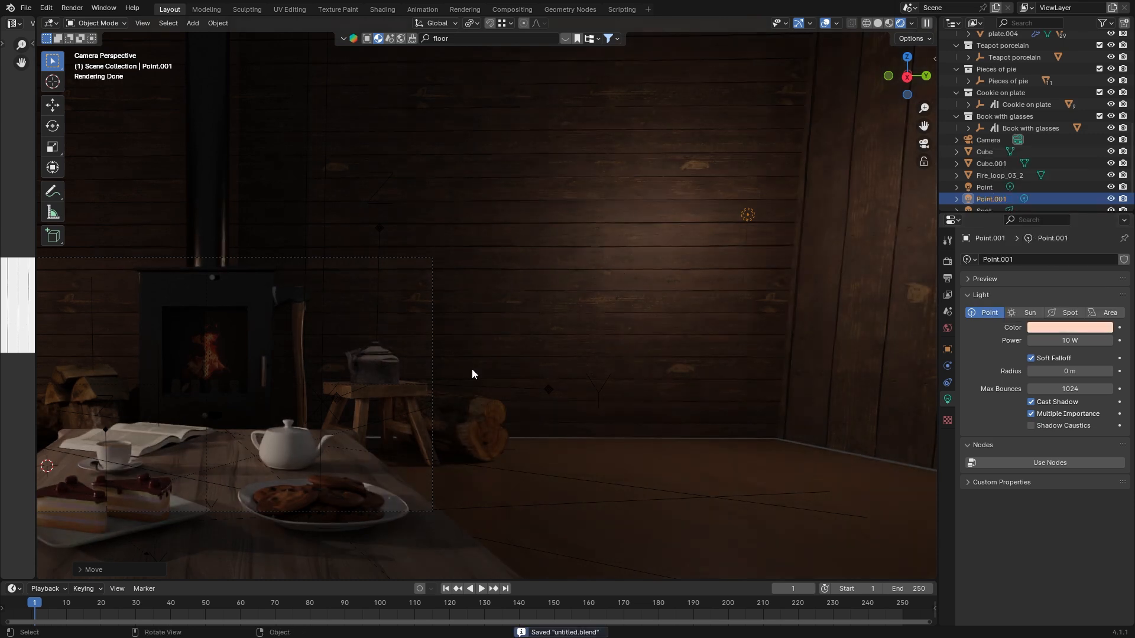
Select the fire plane in the stove and show its material in a widened Shader Editor beside the viewport.
scroll(472, 368, "up", 5)
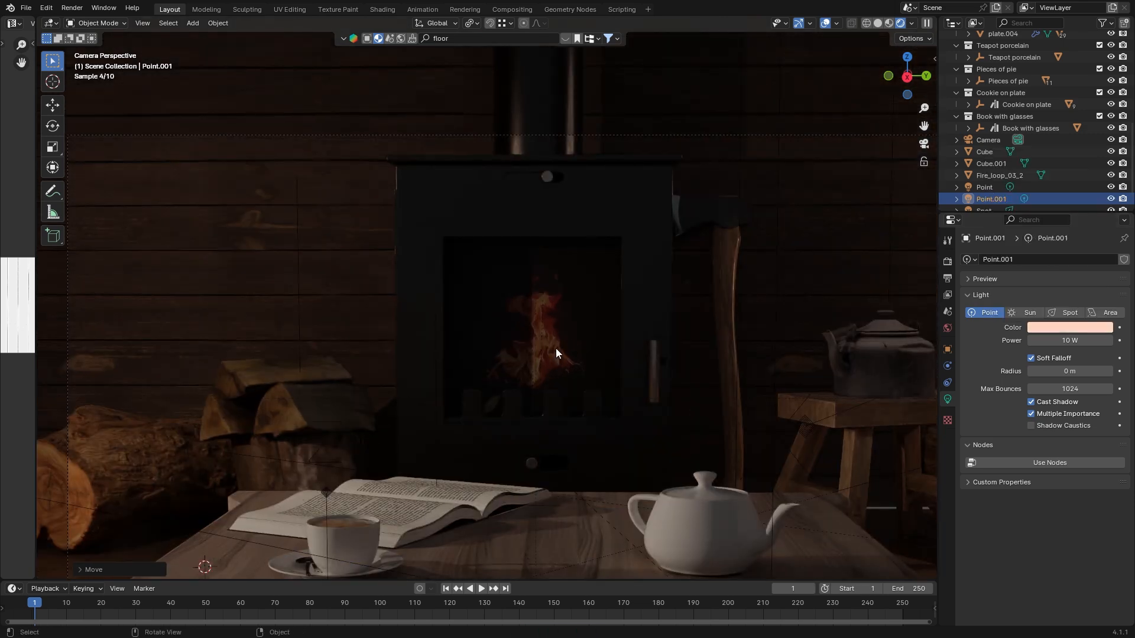
left_click(557, 348)
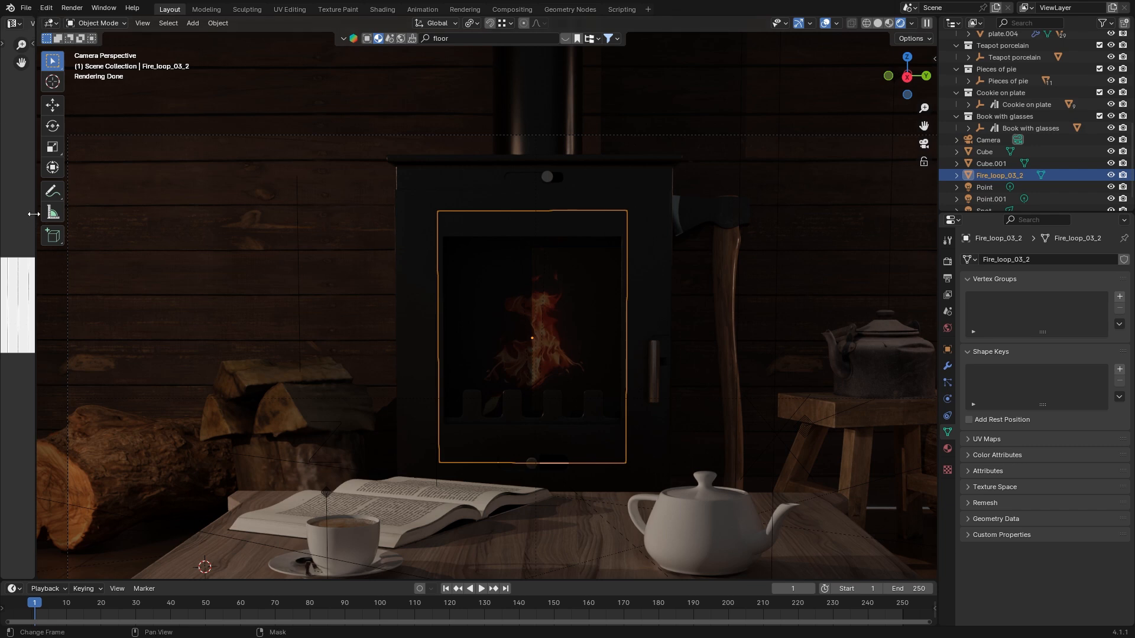
left_click_drag(33, 214, 241, 230)
left_click(19, 23)
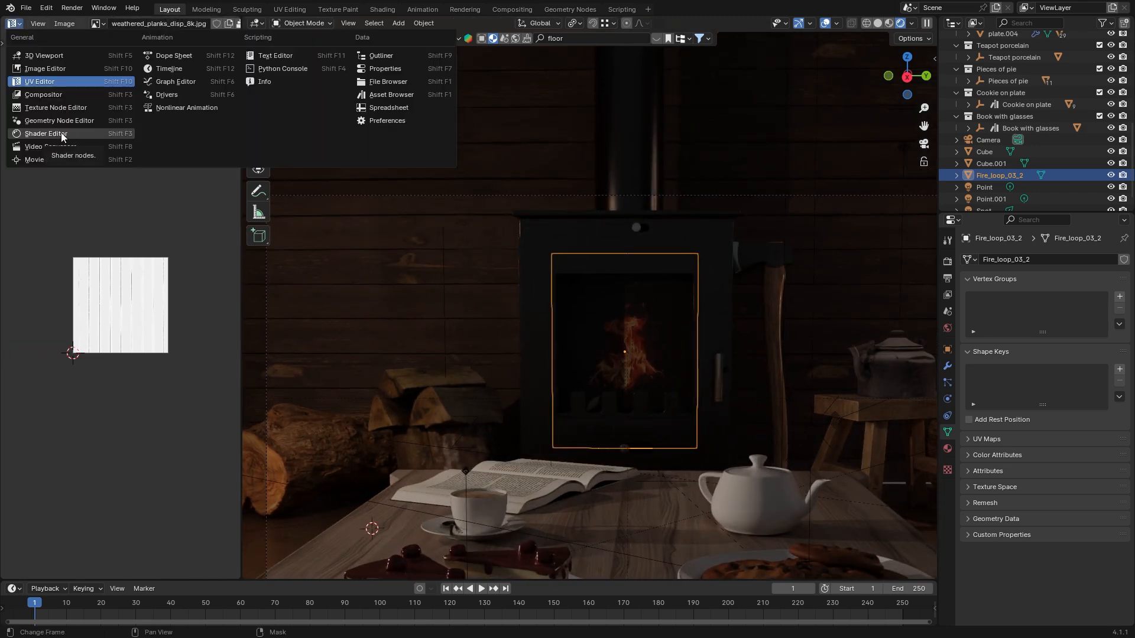
left_click(62, 135)
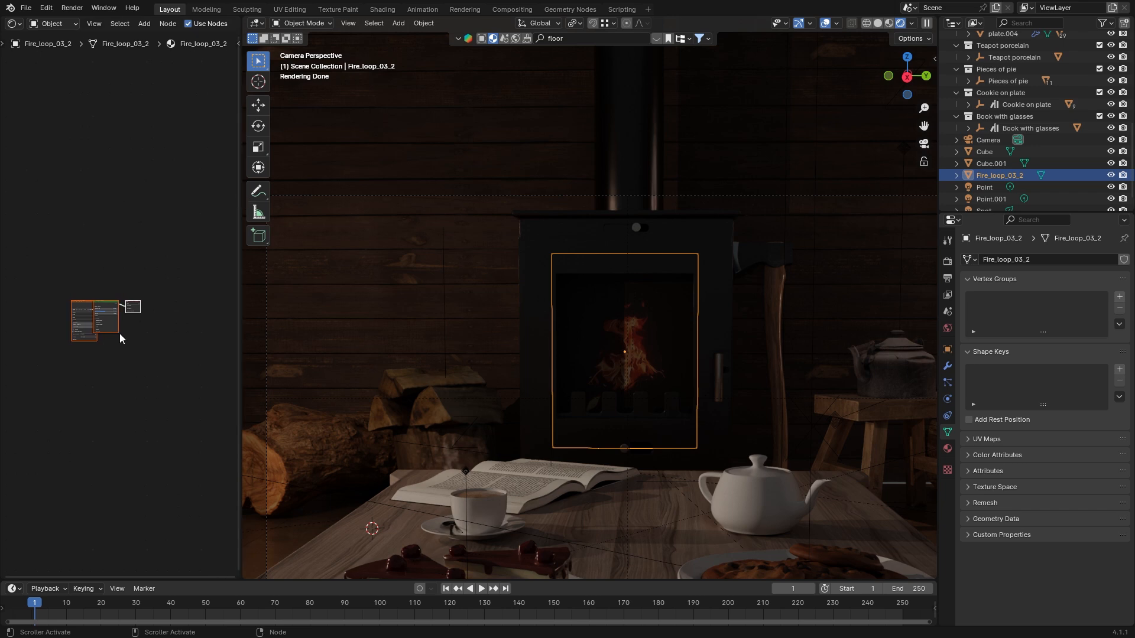
Separate the fire's movie texture node from the overlapping Principled BSDF node so both are readable.
scroll(119, 333, "up", 6)
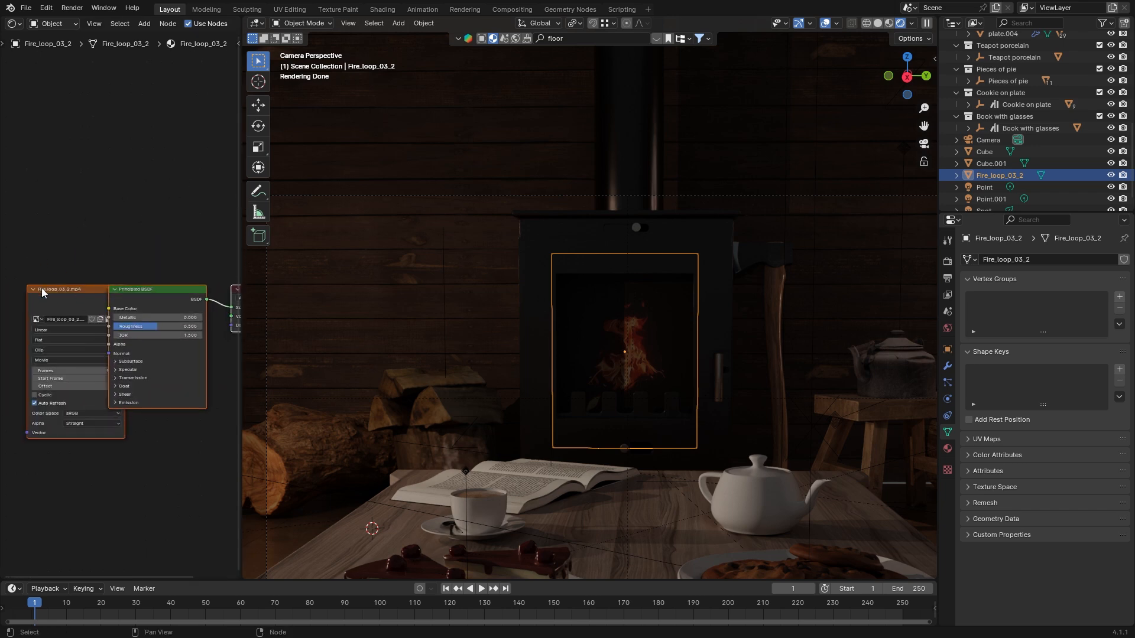
left_click(42, 290)
middle_click_drag(38, 250, 110, 267, "shift")
scroll(158, 310, "down", 2)
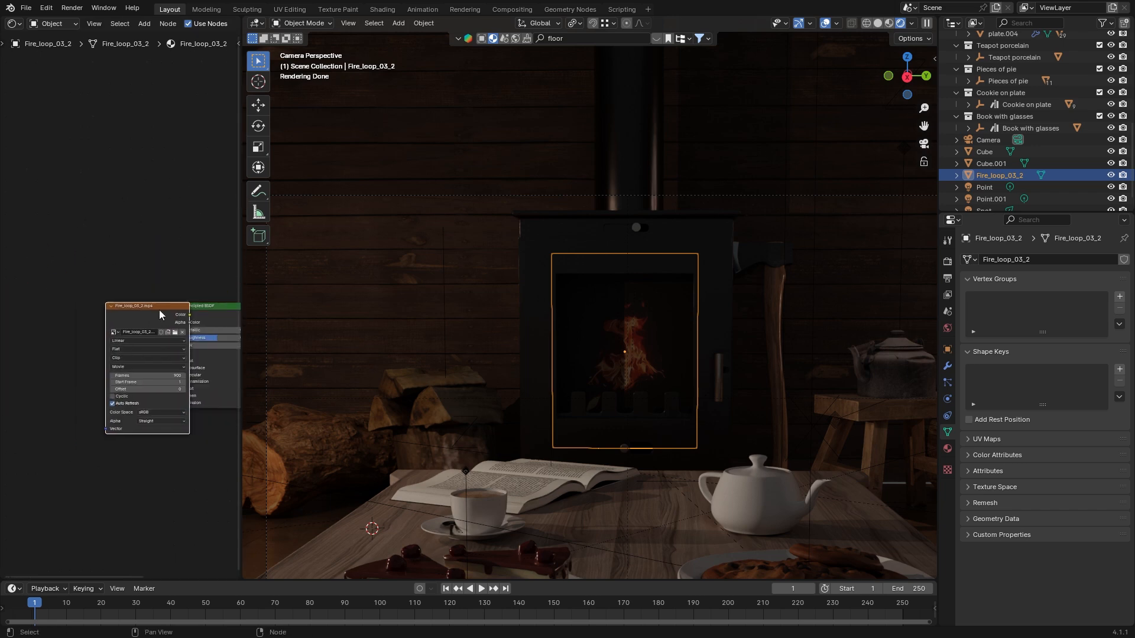
middle_click_drag(163, 313, 108, 203)
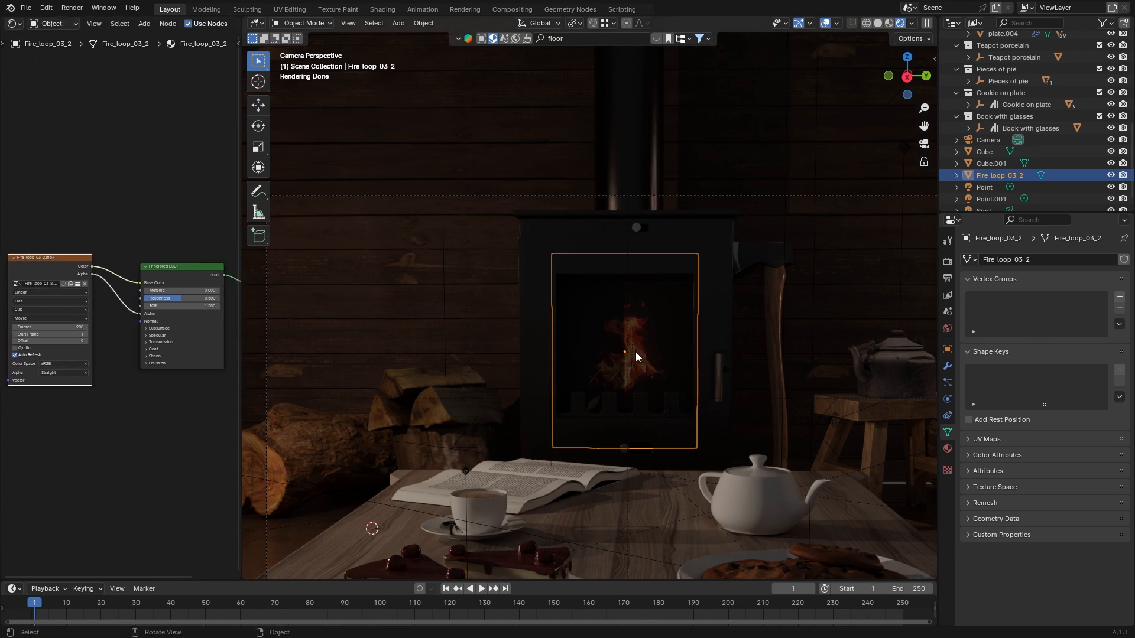
Link the fire texture's Color output to the Principled BSDF's Emission Color and set the emission strength to 17.3.
left_click(146, 363)
scroll(173, 418, "up", 2)
left_click_drag(50, 283, 115, 428)
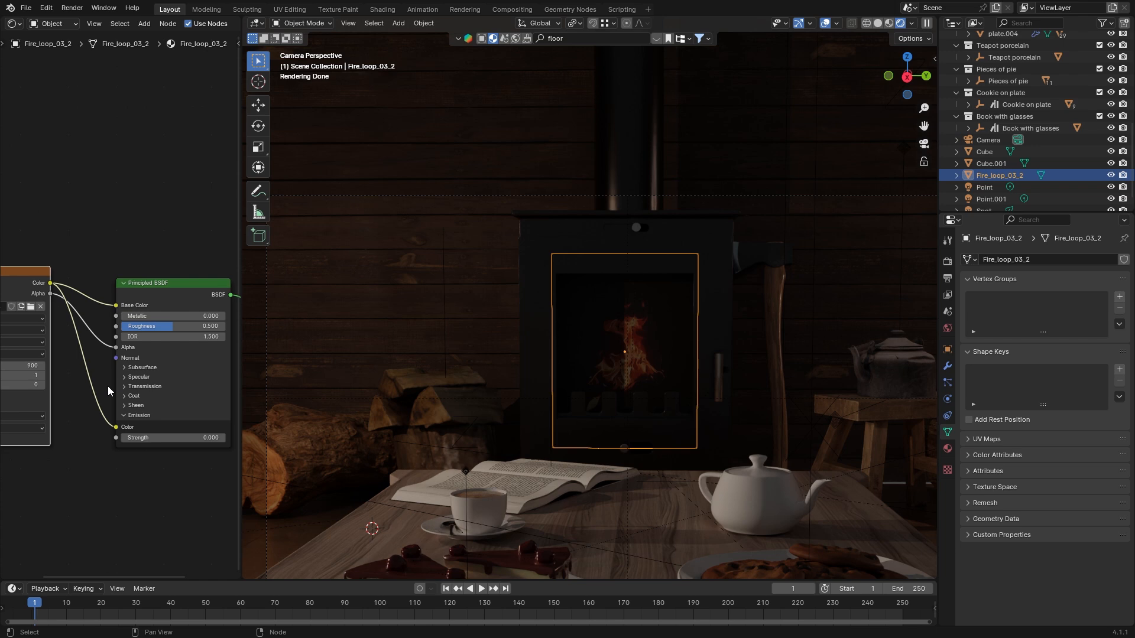
key("ctrl")
right_click_drag(98, 371, 97, 422, "ctrl")
left_click_drag(50, 283, 243, 441)
scroll(665, 367, "up", 3)
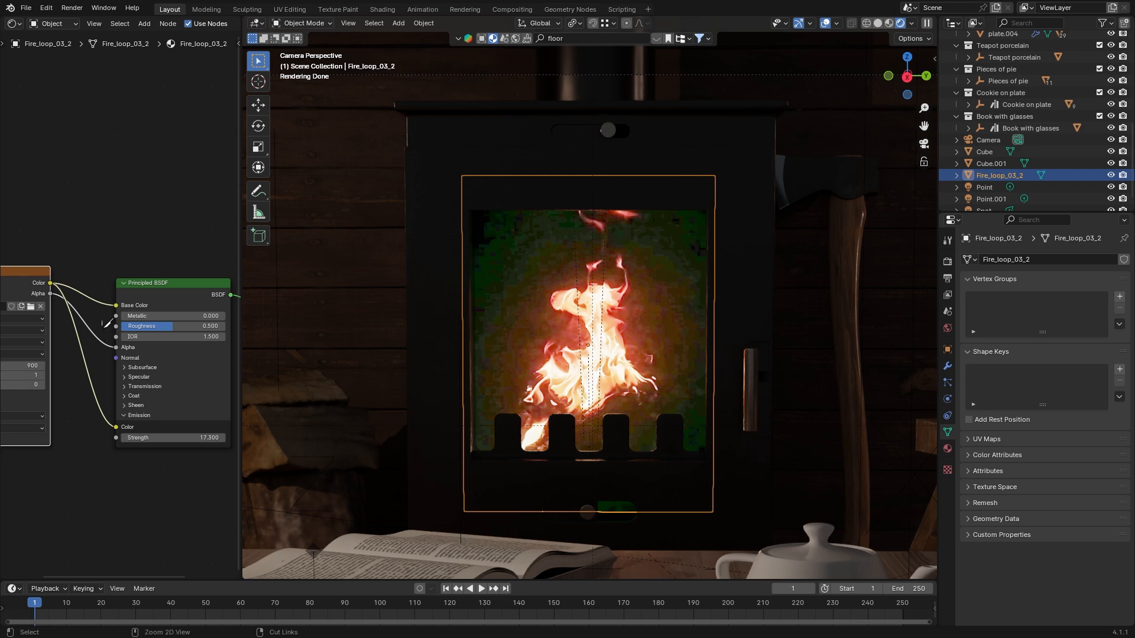
Cut the link between the fire texture's Alpha and the Principled BSDF, and set the shader's Alpha to 0.059.
right_click_drag(102, 321, 114, 360, "ctrl")
middle_click_drag(113, 360, 89, 360)
left_click_drag(145, 348, 46, 348)
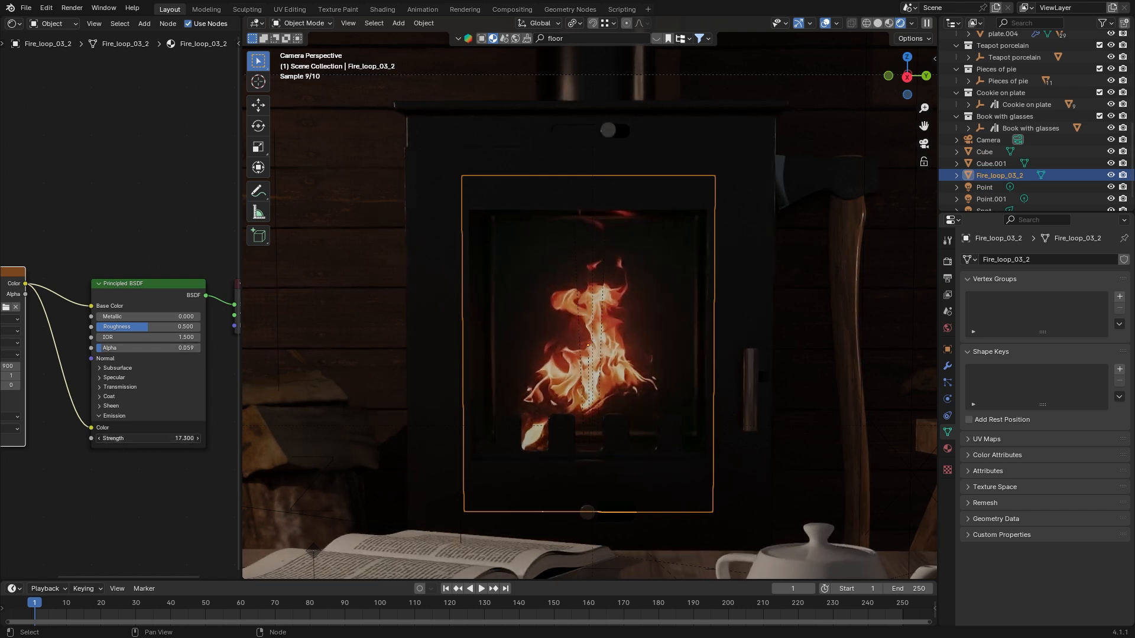
Raise the fire material's emission strength to about 64.
left_click_drag(148, 439, 462, 438)
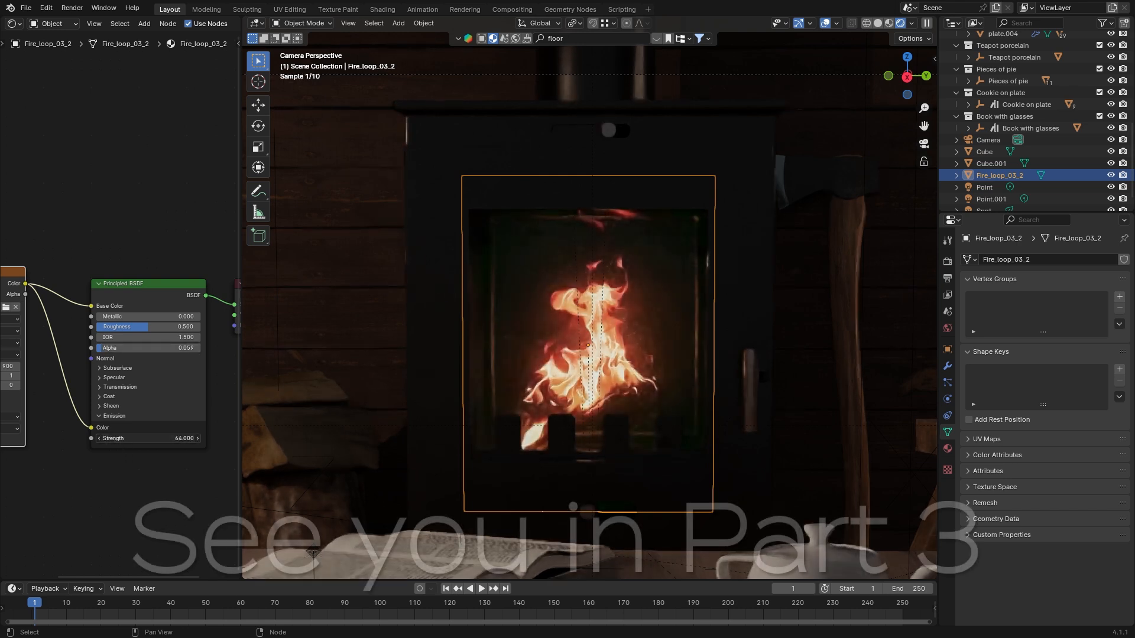
scroll(101, 428, "down", 5)
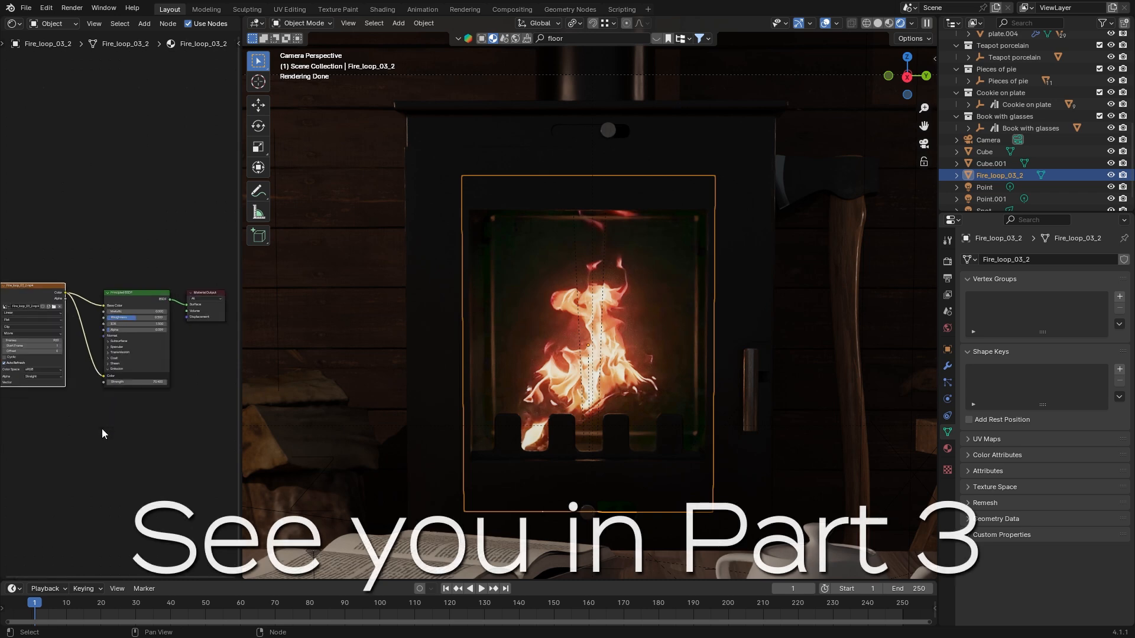
scroll(64, 295, "up", 4)
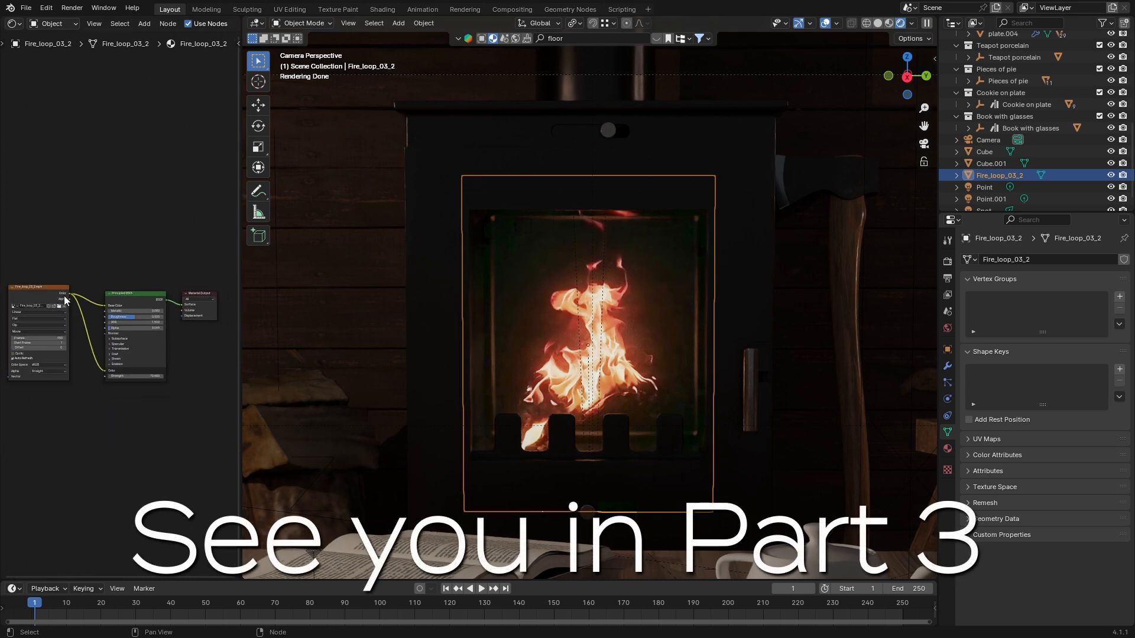